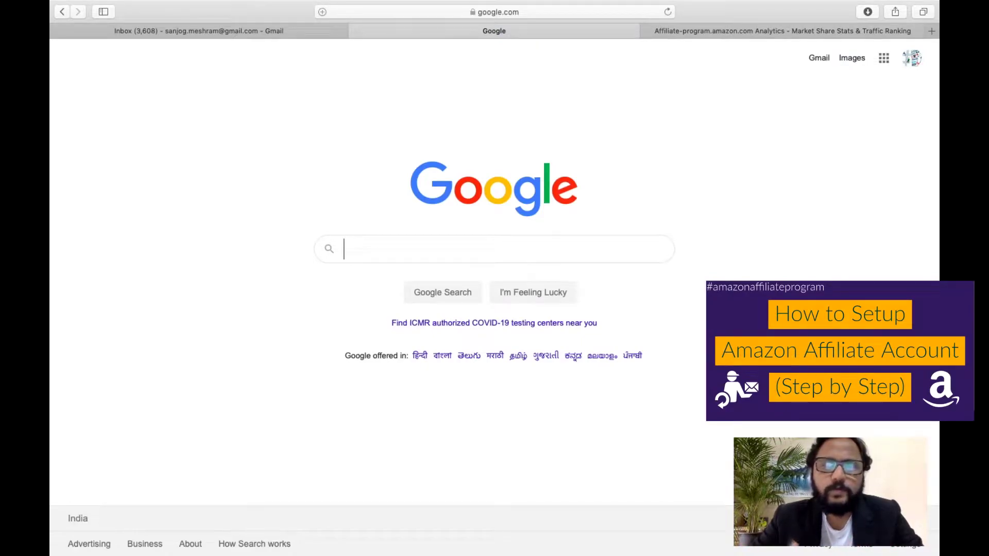
Search Google for 'amazon affiliate account' and open the Amazon.in Associates Central result.
type("am")
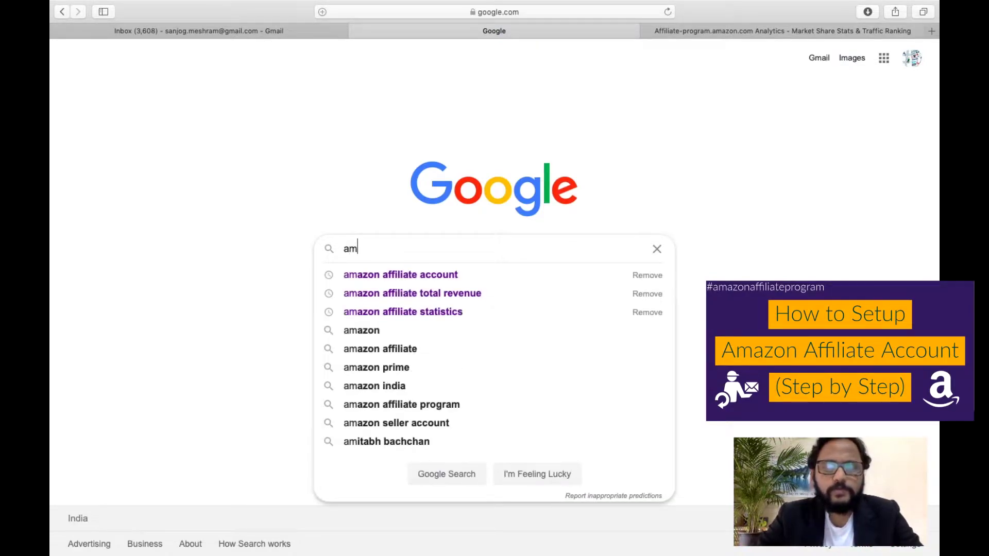
type("azon affiliate account")
key("Return")
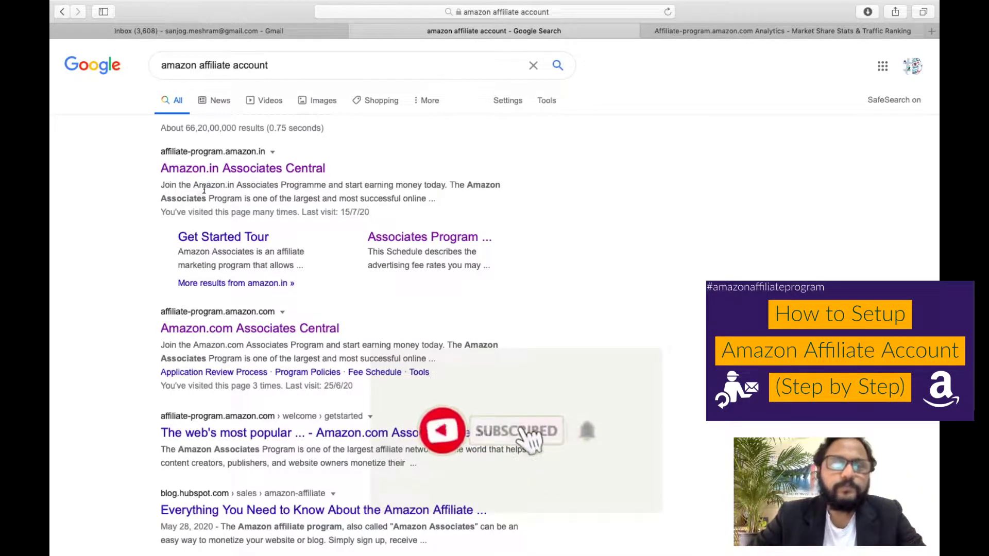
scroll(155, 206, "down", 2)
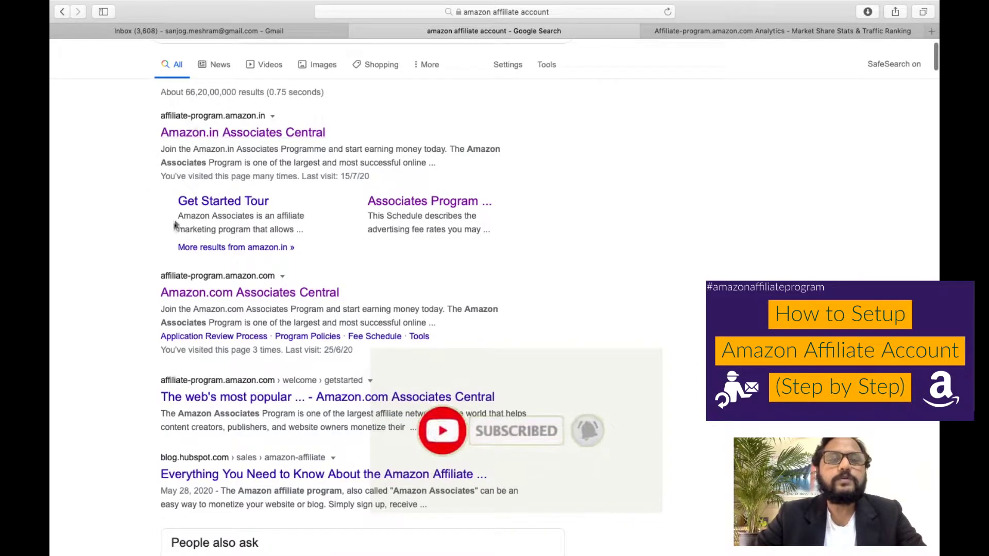
scroll(125, 319, "down", 3)
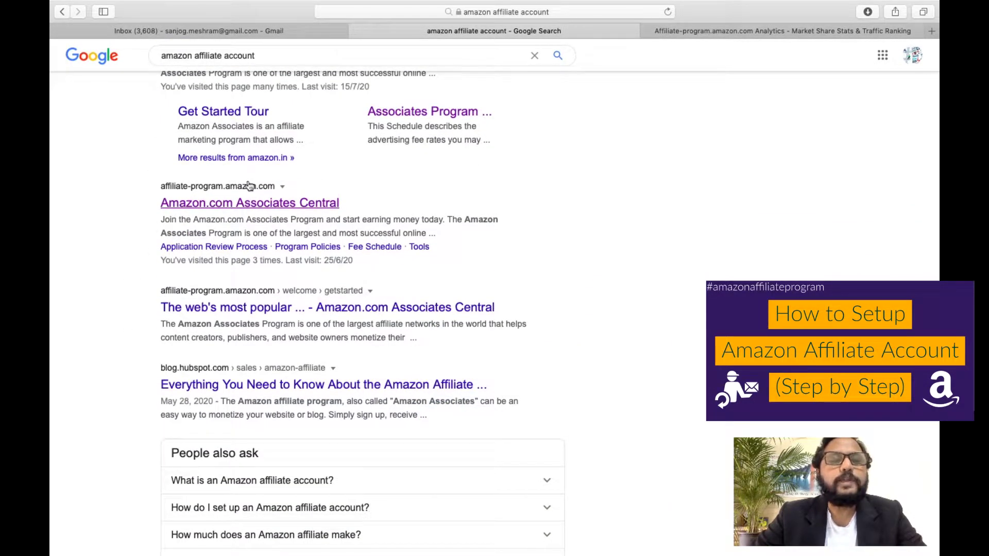
scroll(227, 214, "down", 2)
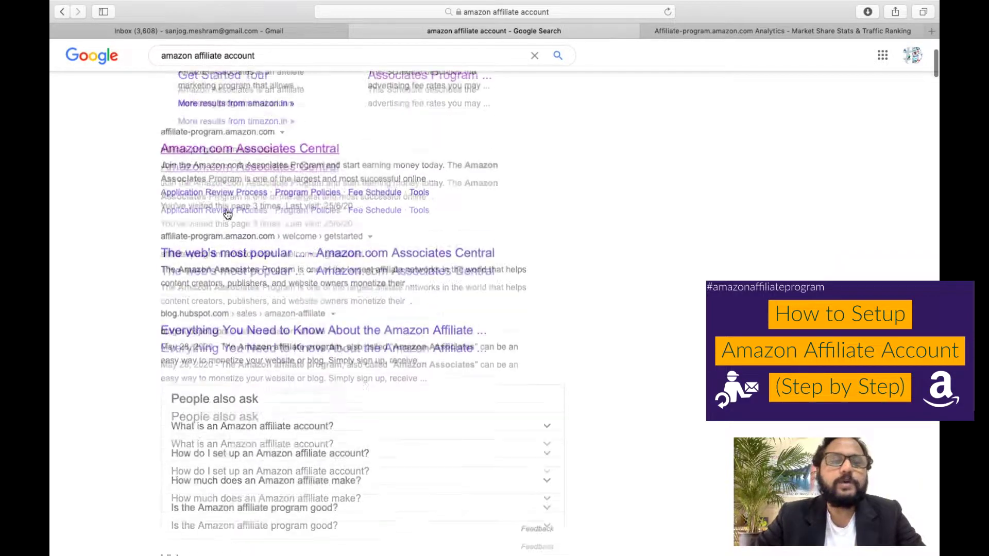
scroll(119, 323, "down", 4)
scroll(119, 324, "up", 8)
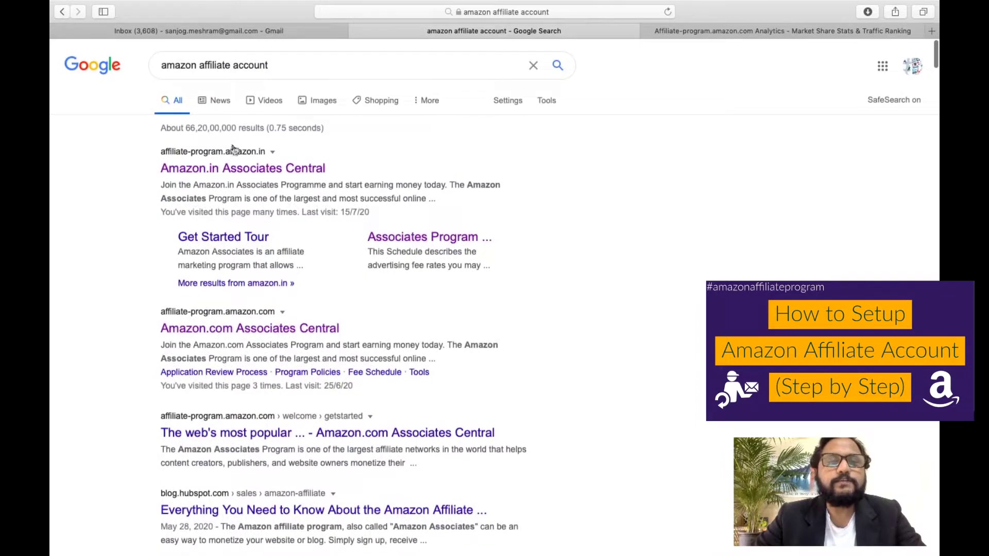
left_click(242, 175)
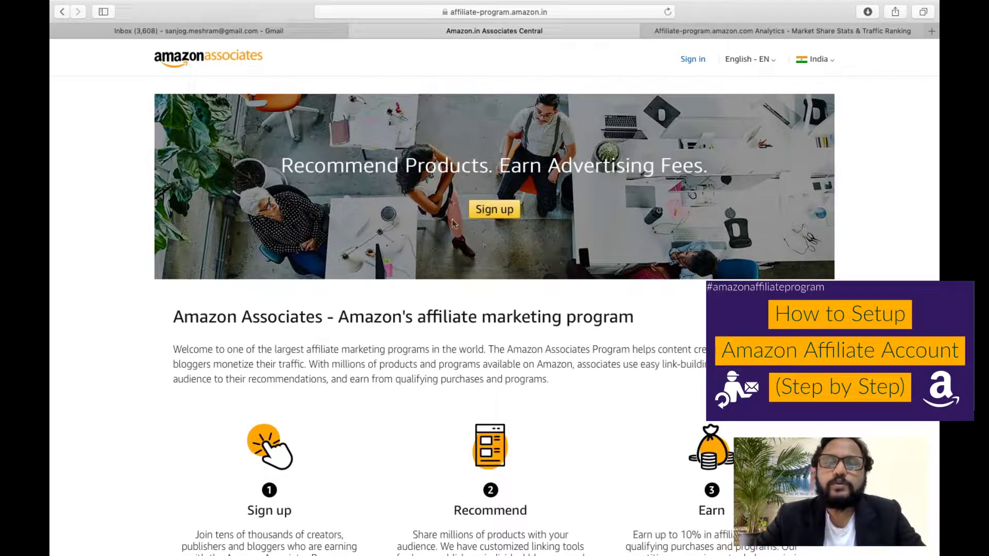
Browse the Associates landing page, then use the hero banner's Sign up button to reach Amazon sign-in.
scroll(366, 318, "down", 10)
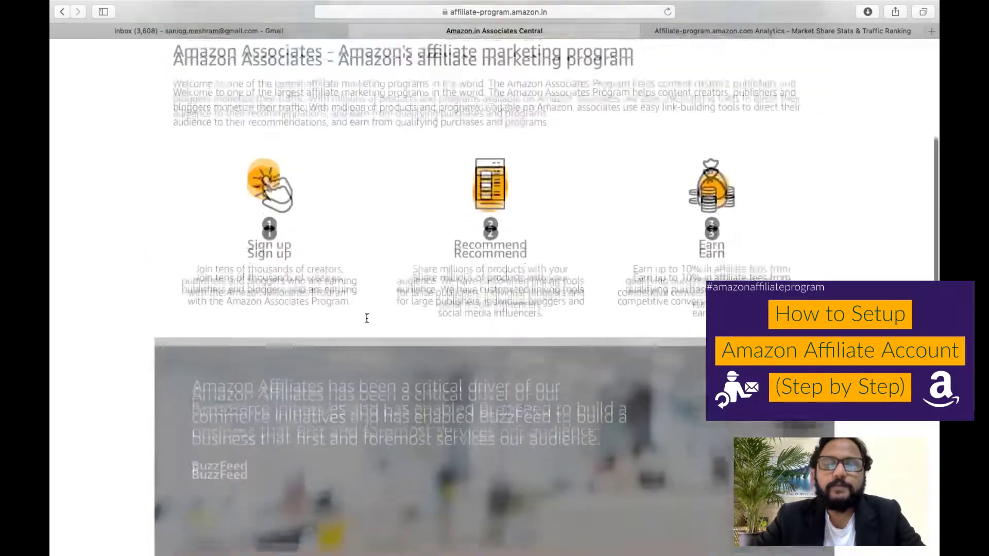
scroll(367, 319, "down", 6)
scroll(367, 319, "up", 5)
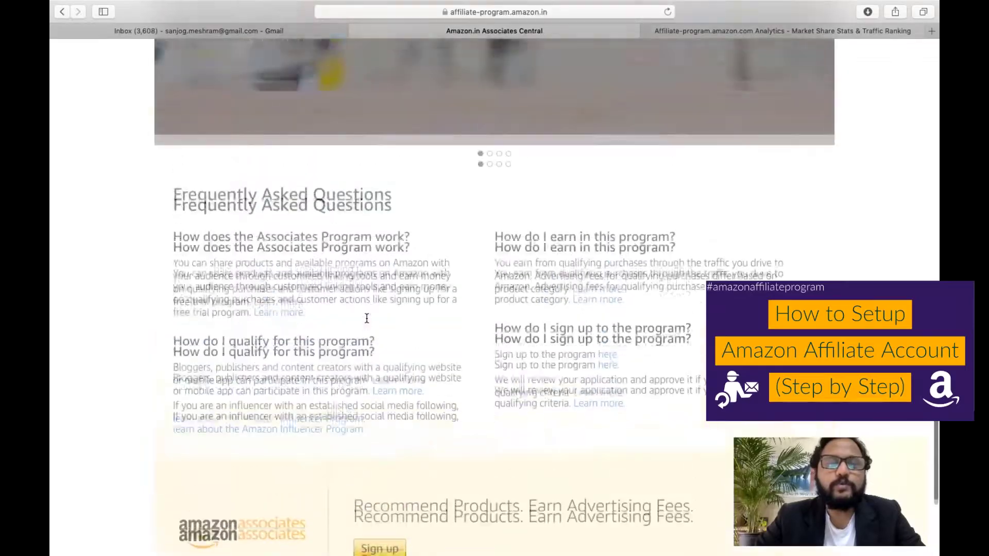
scroll(367, 318, "up", 10)
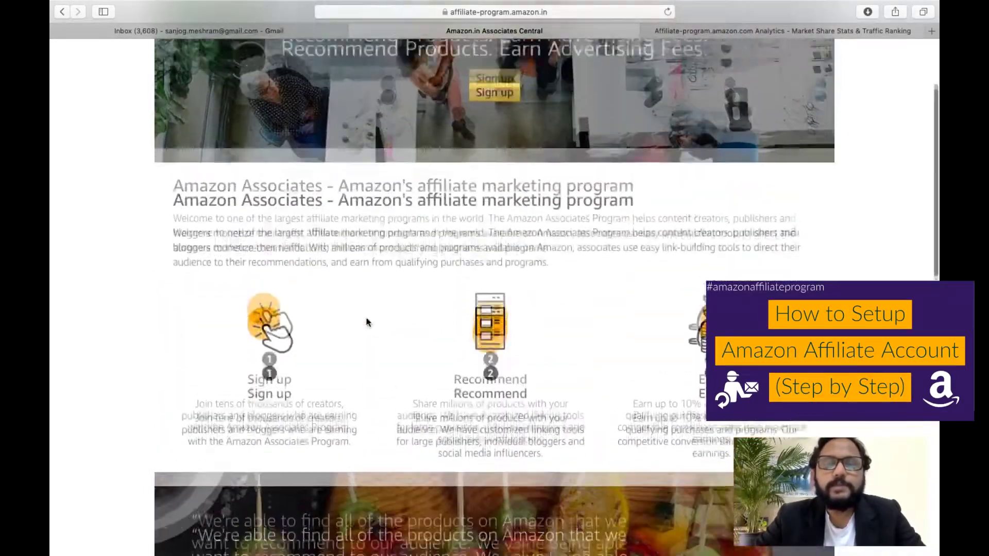
scroll(367, 323, "down", 1)
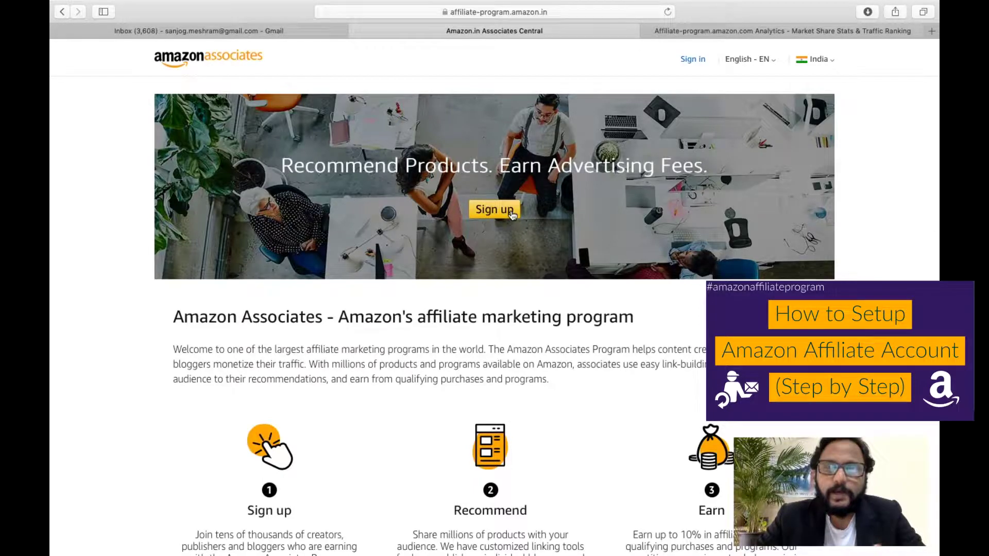
left_click(512, 212)
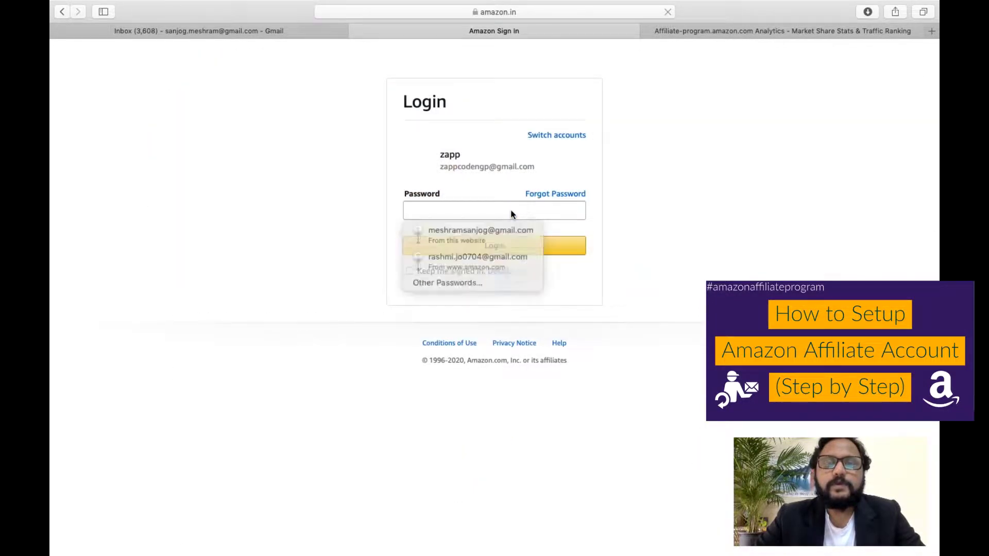
Choose Add account instead of the signed-in account, then pick 'Create your Amazon account'.
left_click(486, 216)
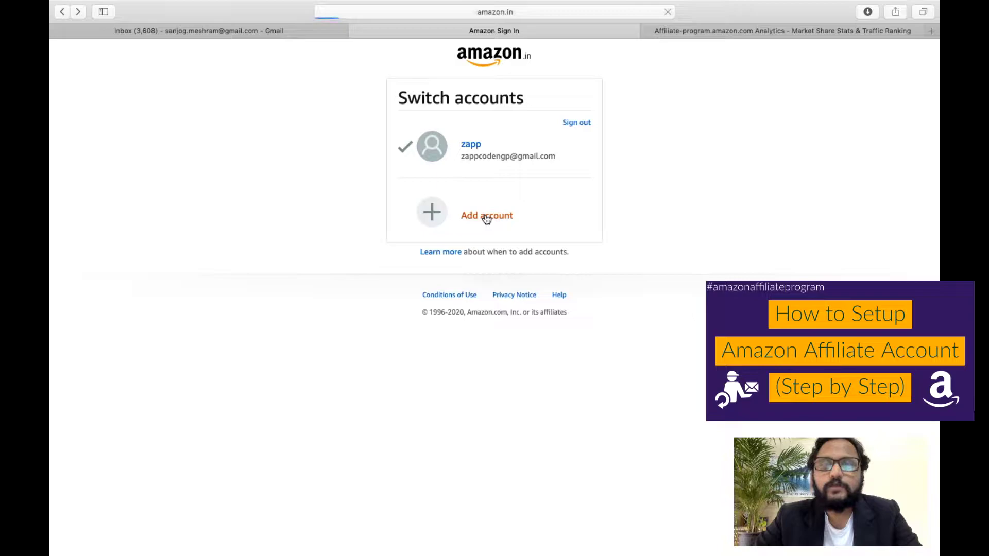
left_click(330, 278)
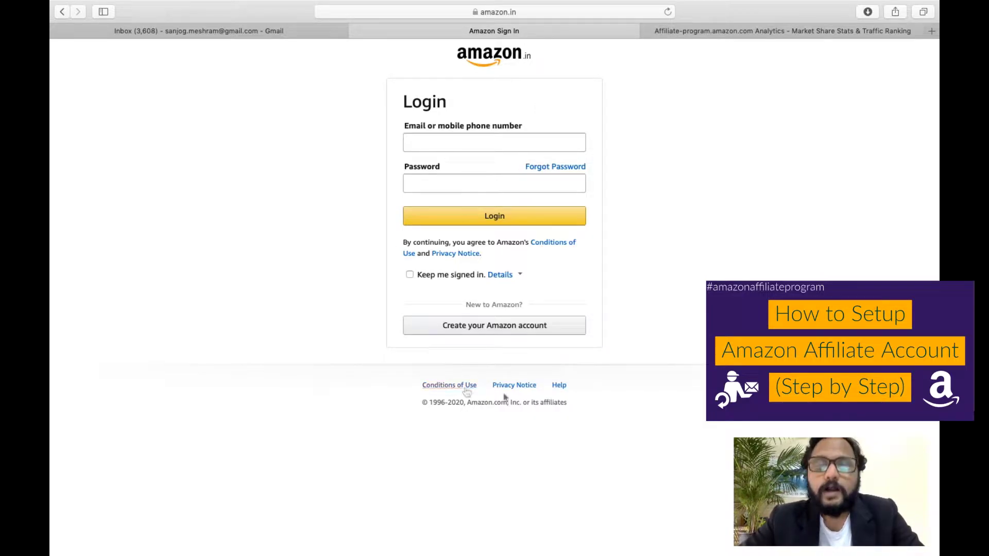
left_click(504, 331)
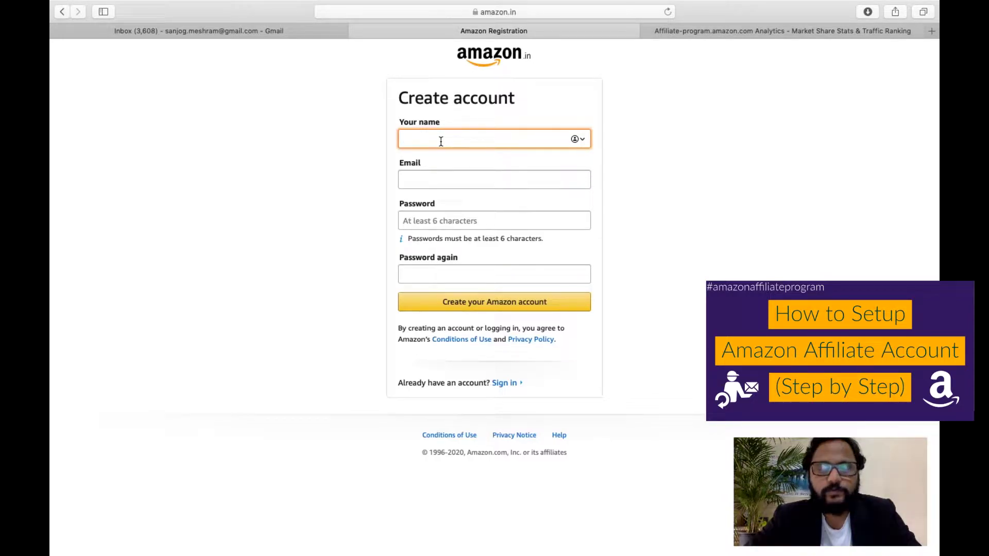
Fill in the account holder's name, e-mail address, password and password confirmation.
type("Za")
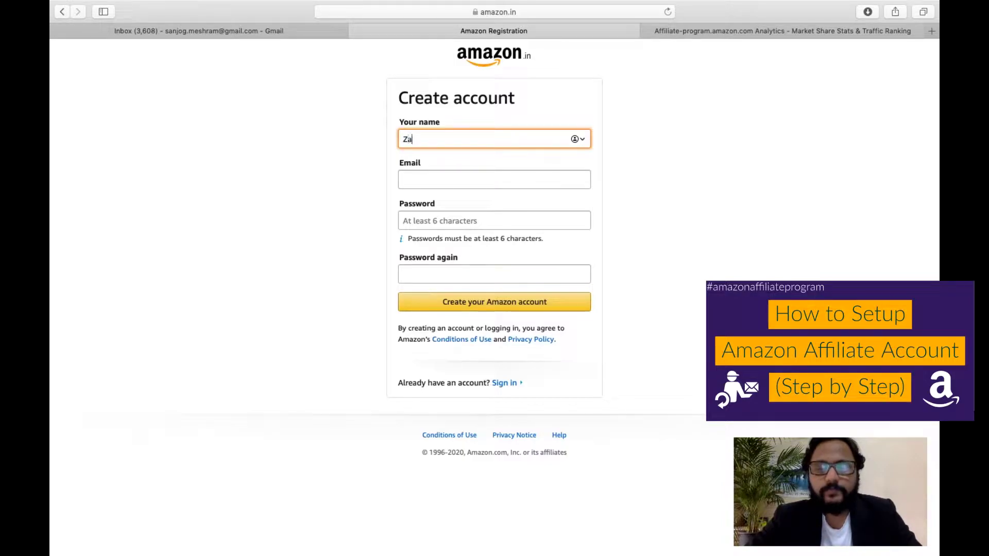
type("pp")
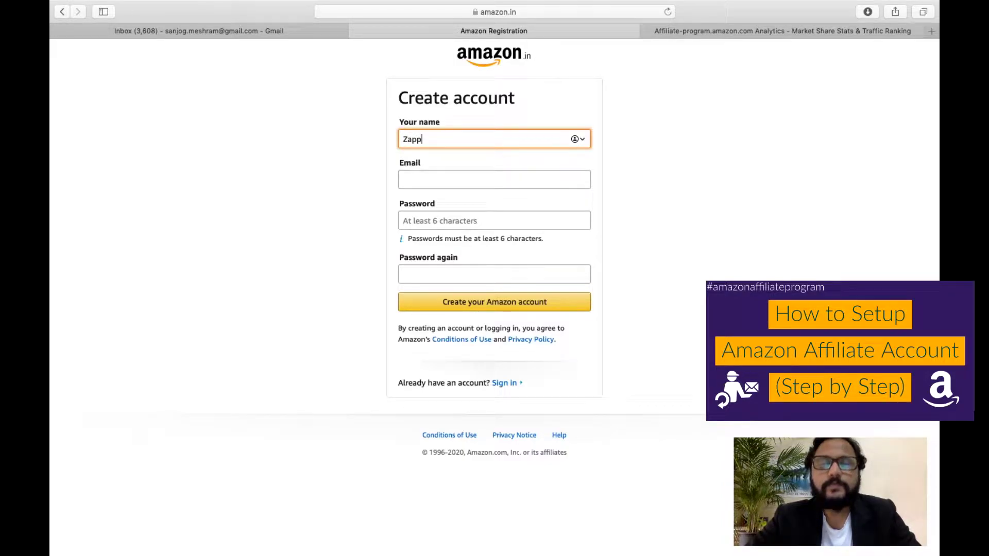
type(" T")
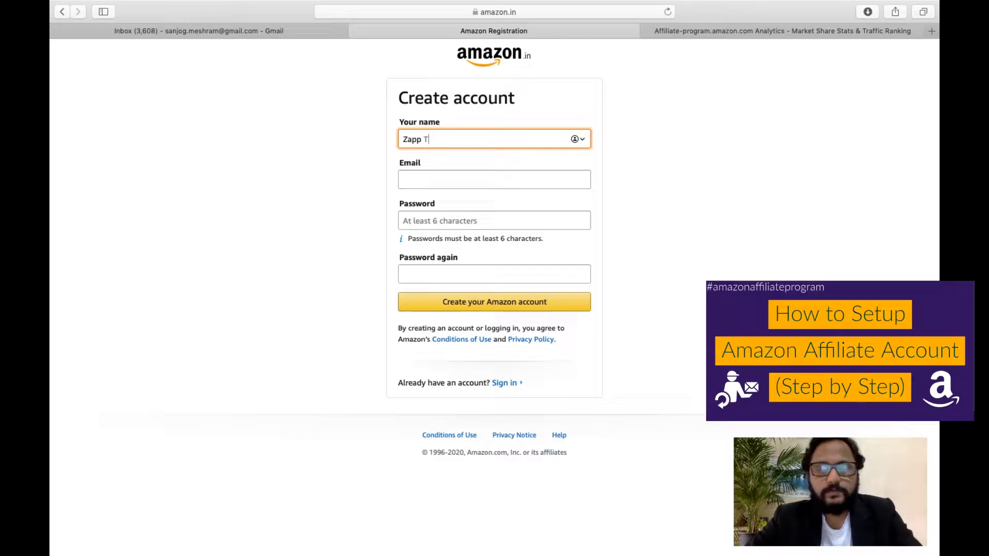
type("est")
key("Tab")
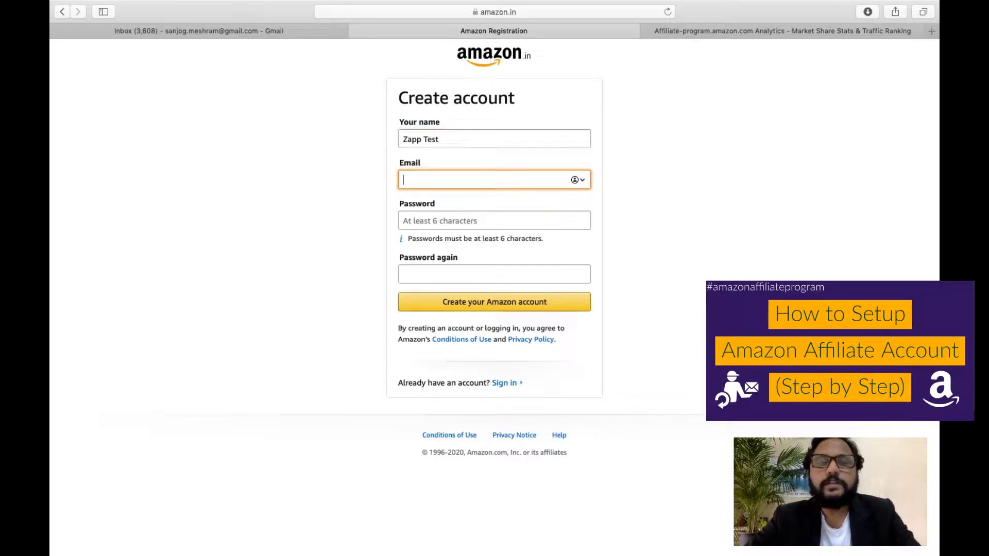
key("super+v")
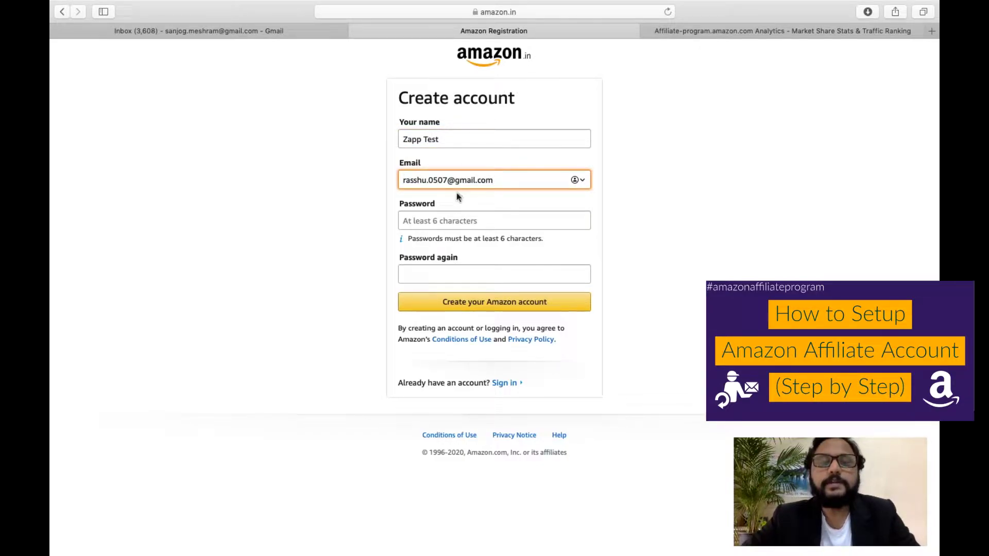
left_click(433, 220)
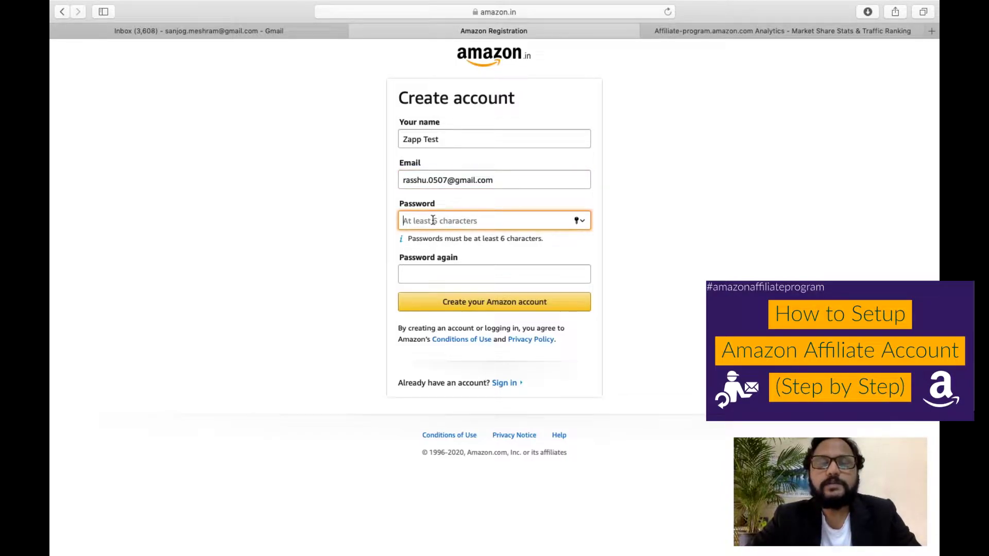
type("•••••••")
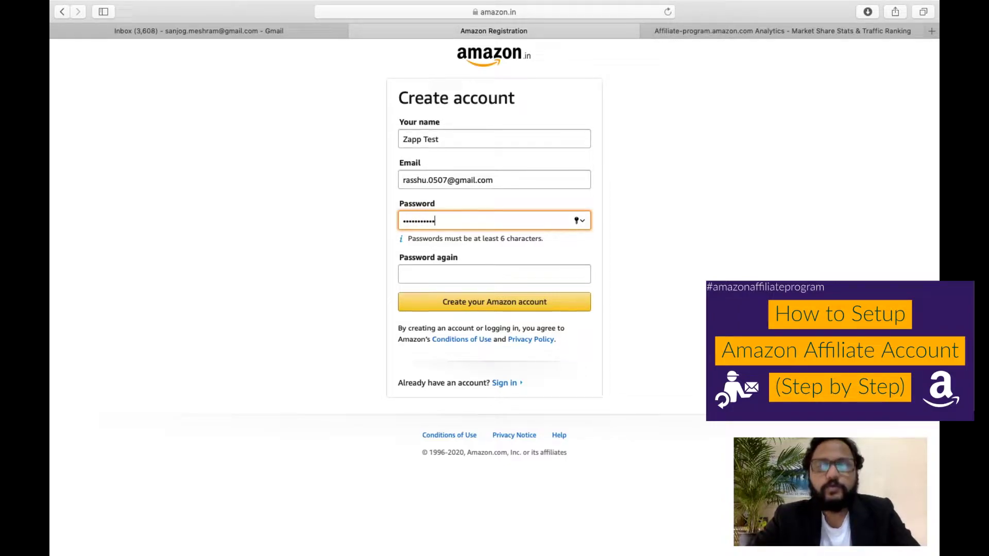
key("Tab")
type("•••")
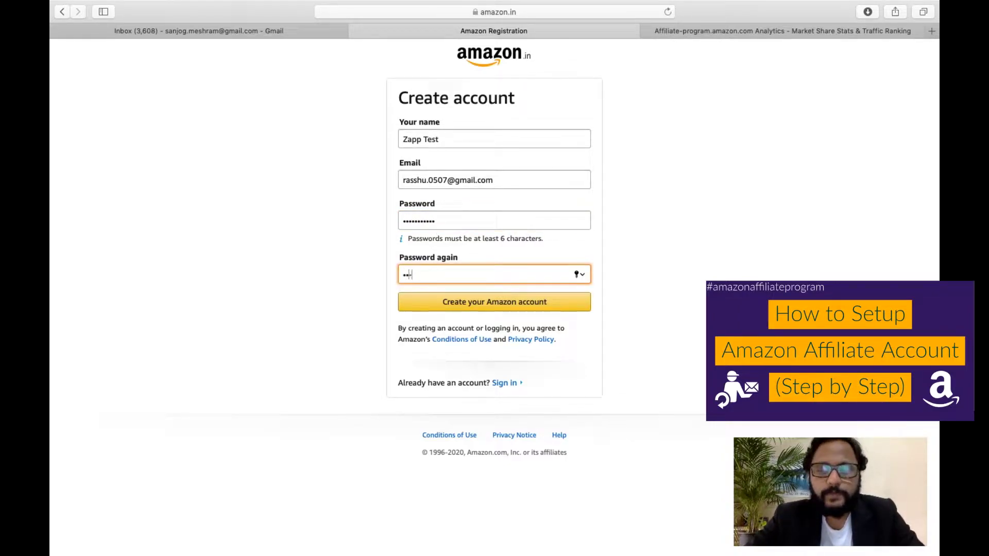
type("••••••••")
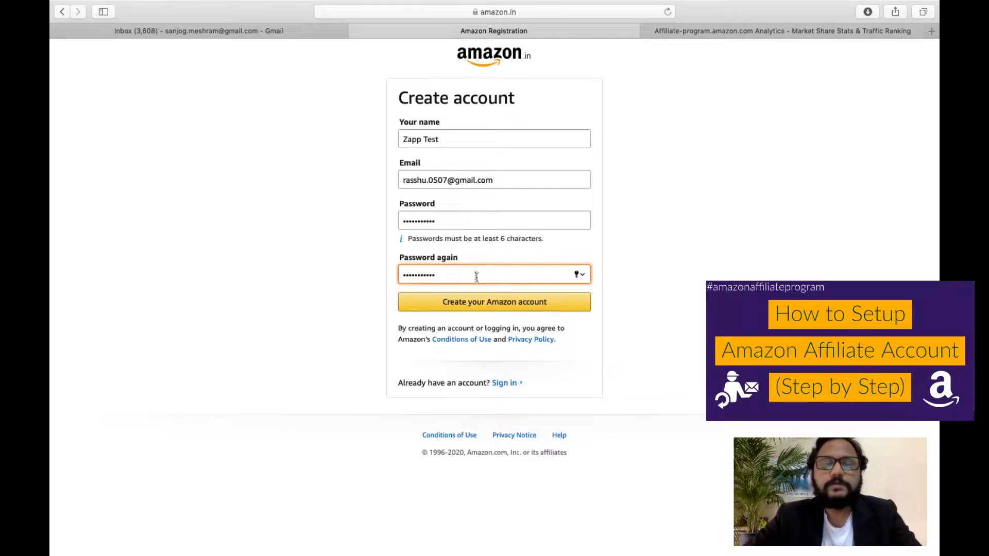
Submit the registration, decline saving the password, and go to the inbox for the code.
left_click(499, 307)
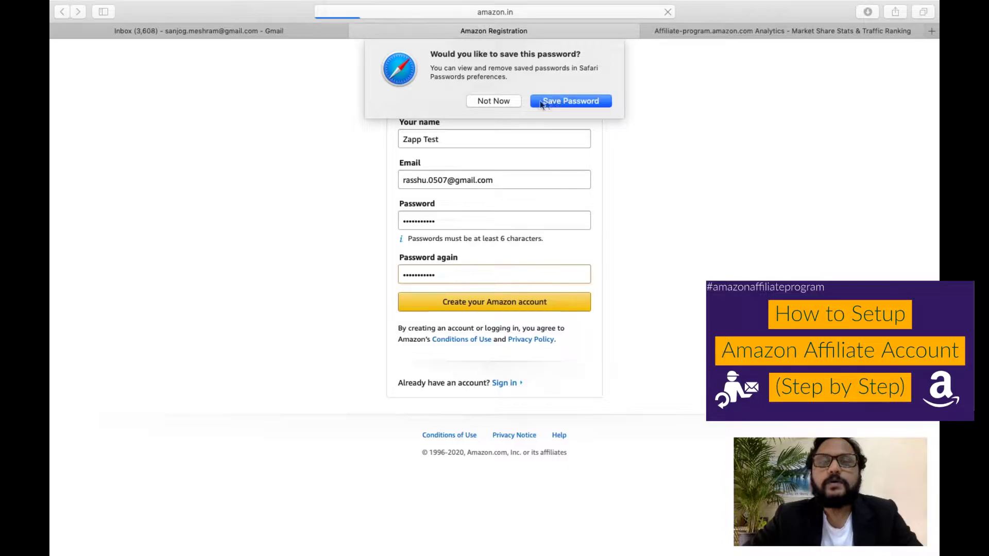
left_click(512, 100)
left_click(431, 199)
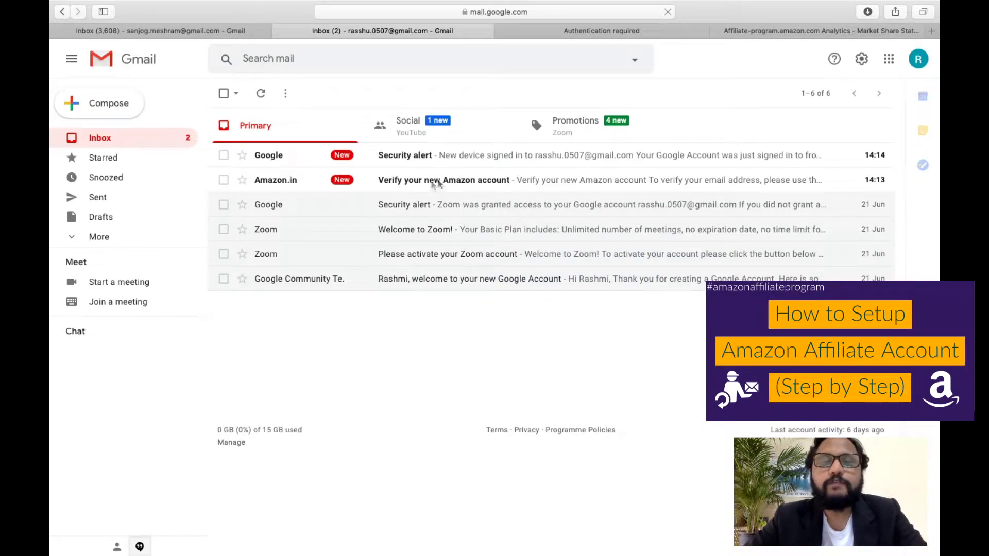
Copy the OTP from the 'Verify your new Amazon account' email and paste it into Amazon's verification field.
left_click(448, 185)
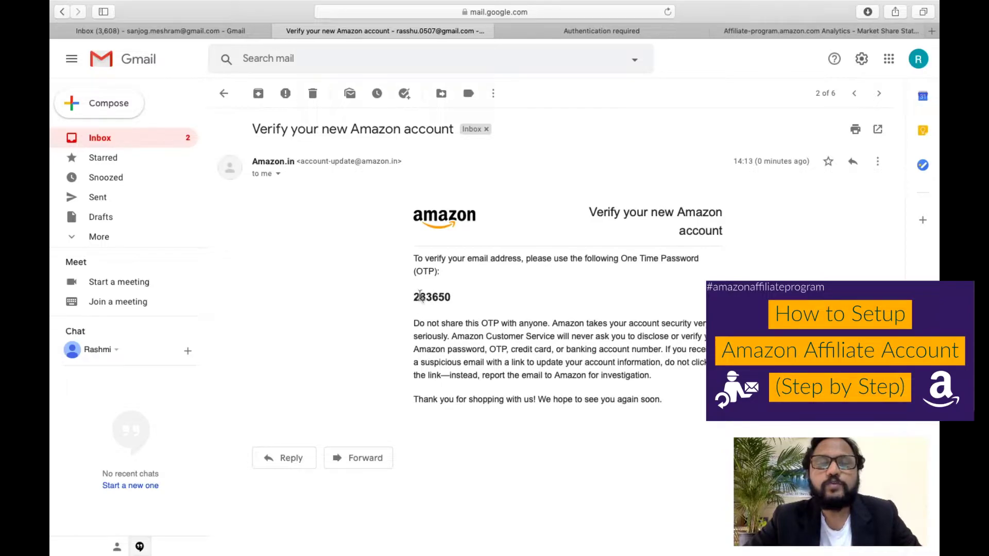
left_click_drag(417, 295, 449, 302)
key("super+c")
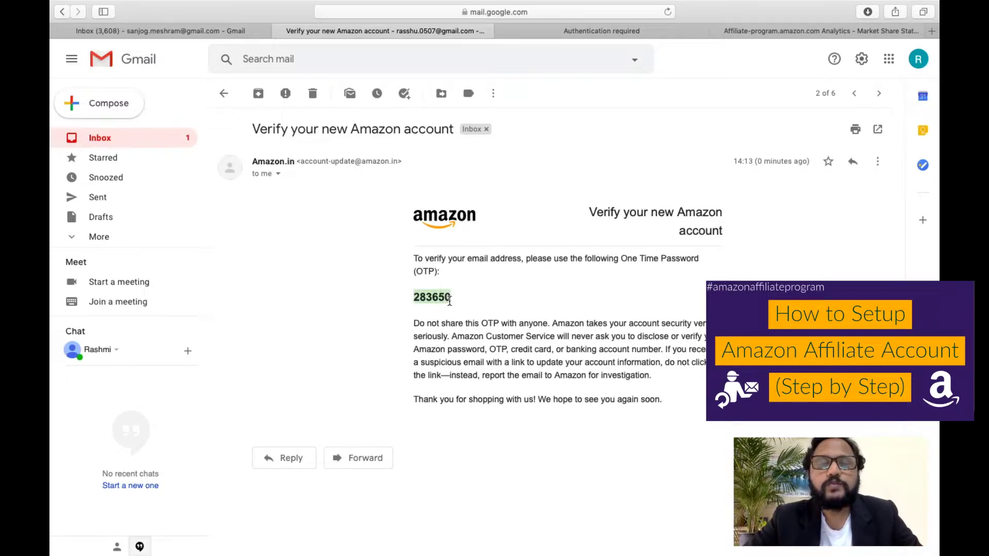
left_click(762, 29)
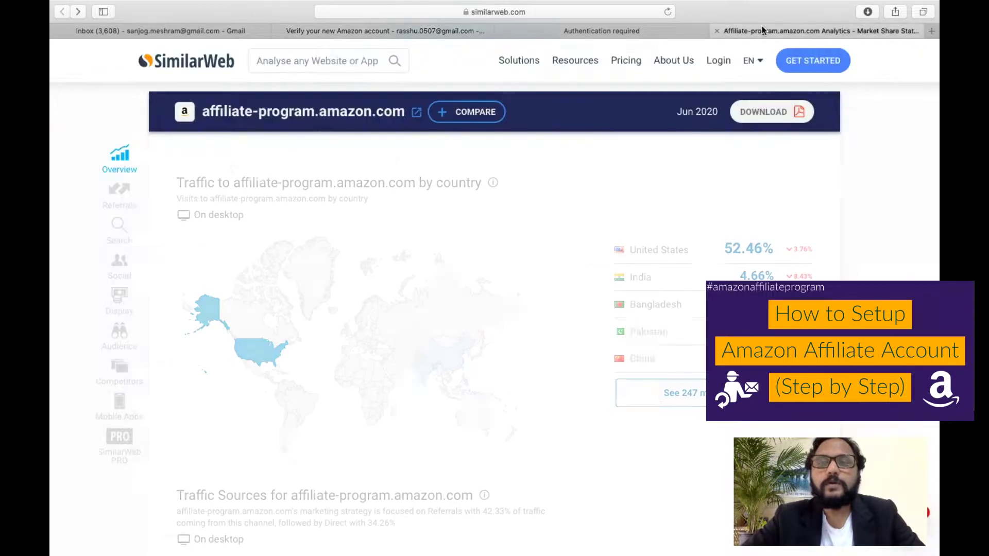
left_click(716, 31)
key("super+v")
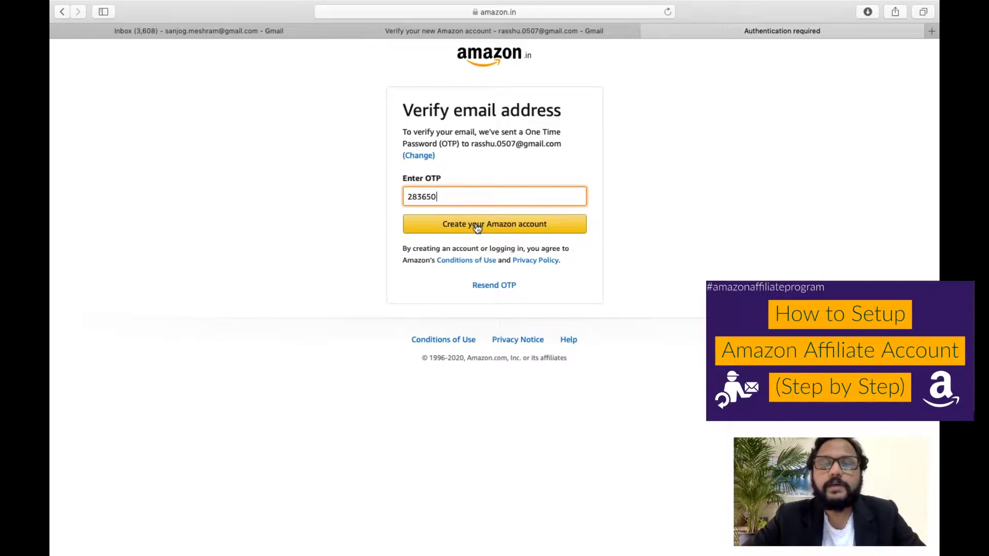
Confirm the OTP with 'Create your Amazon account' to open the Associates Account Information form.
left_click(504, 230)
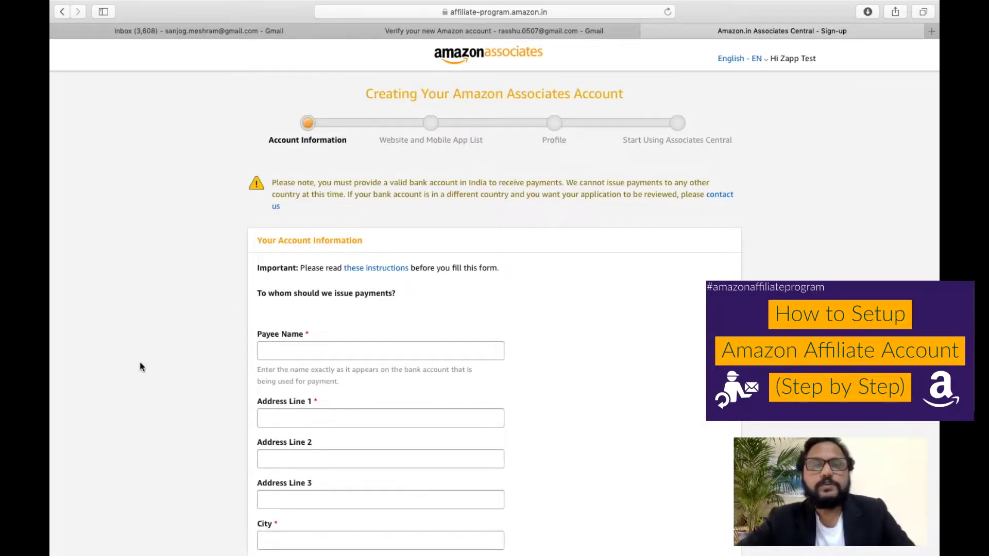
scroll(140, 367, "down", 7)
Enter the payee's name and autofill the saved address details.
scroll(140, 363, "up", 2)
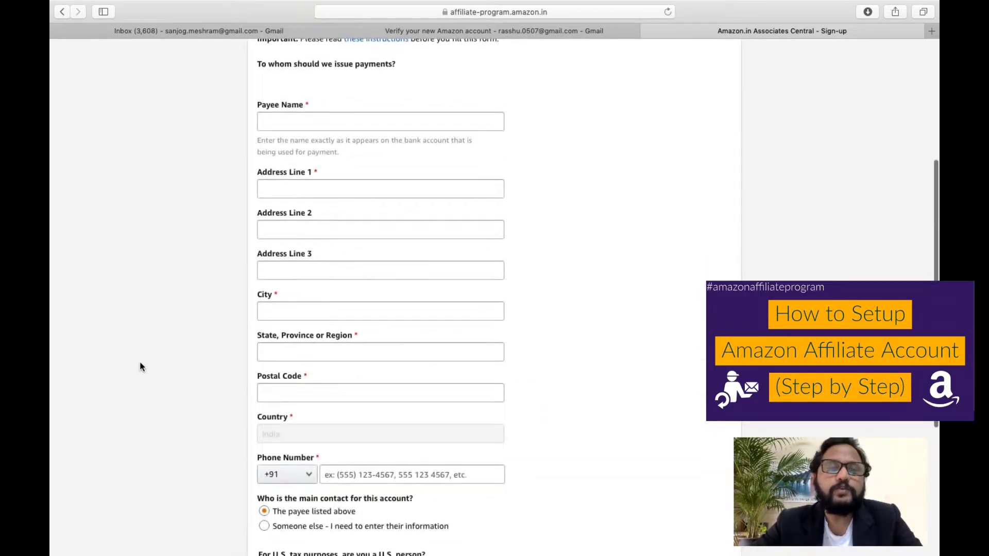
left_click(279, 121)
type("z")
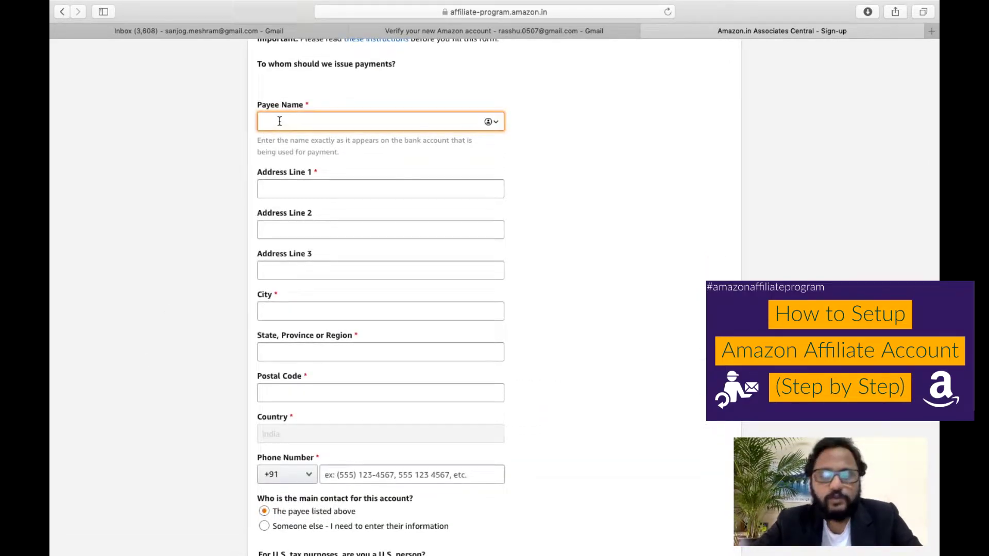
type("app Test")
left_click(263, 188)
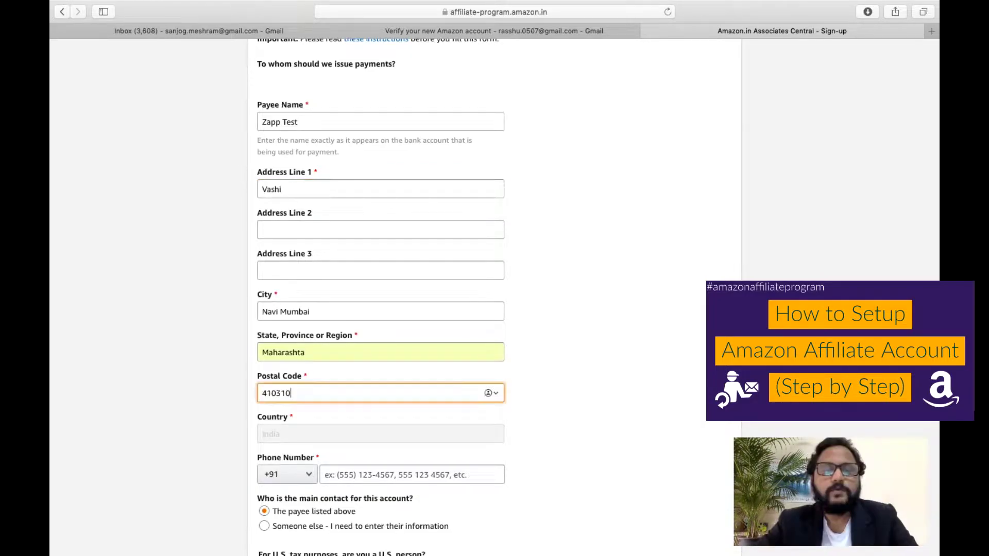
key("Tab")
scroll(311, 393, "down", 4)
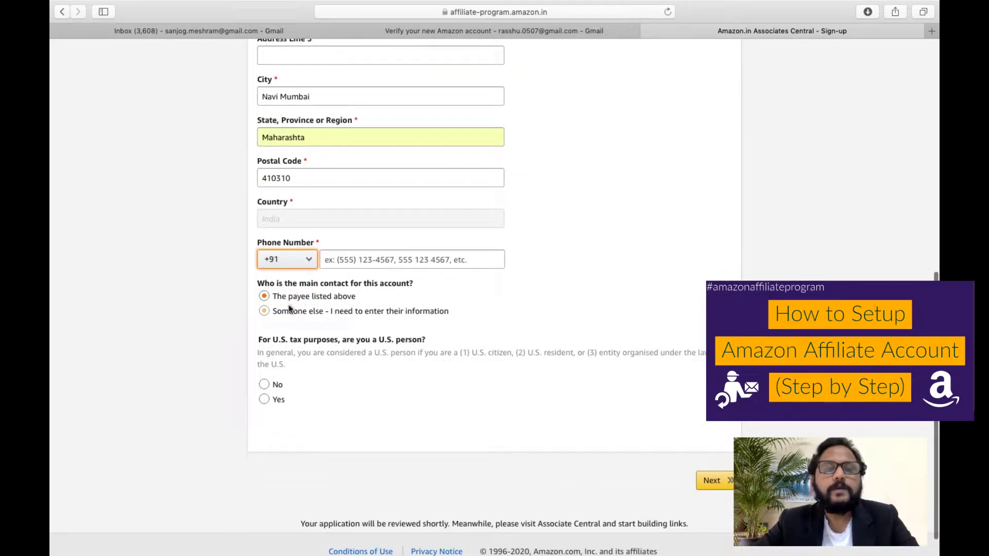
Add the contact phone number, mark No for U.S. person, and submit the page.
left_click(363, 260)
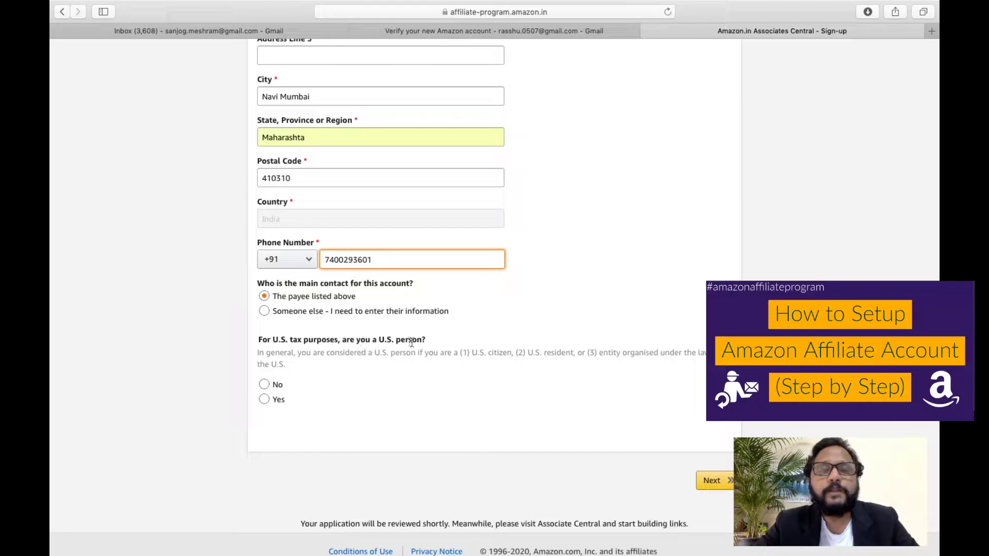
left_click(265, 385)
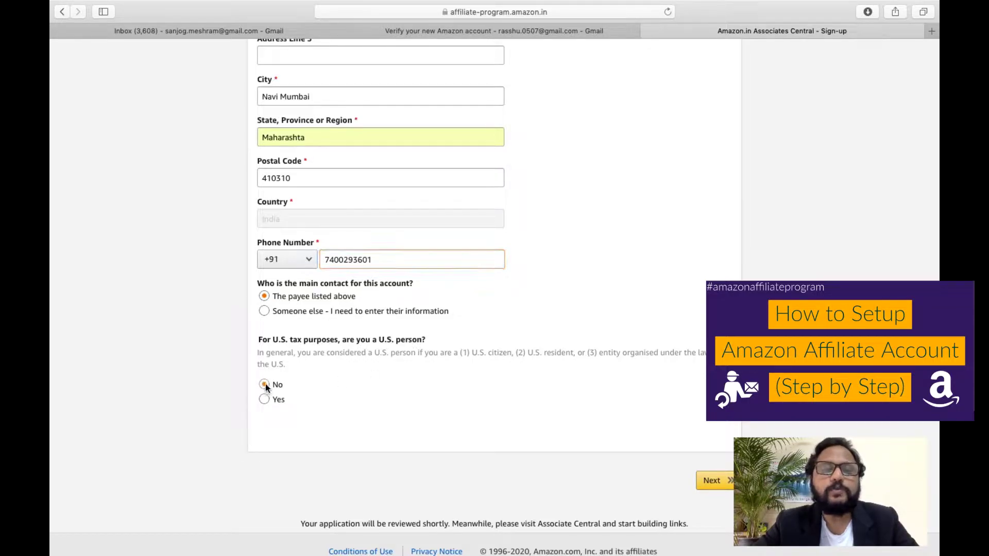
left_click(729, 485)
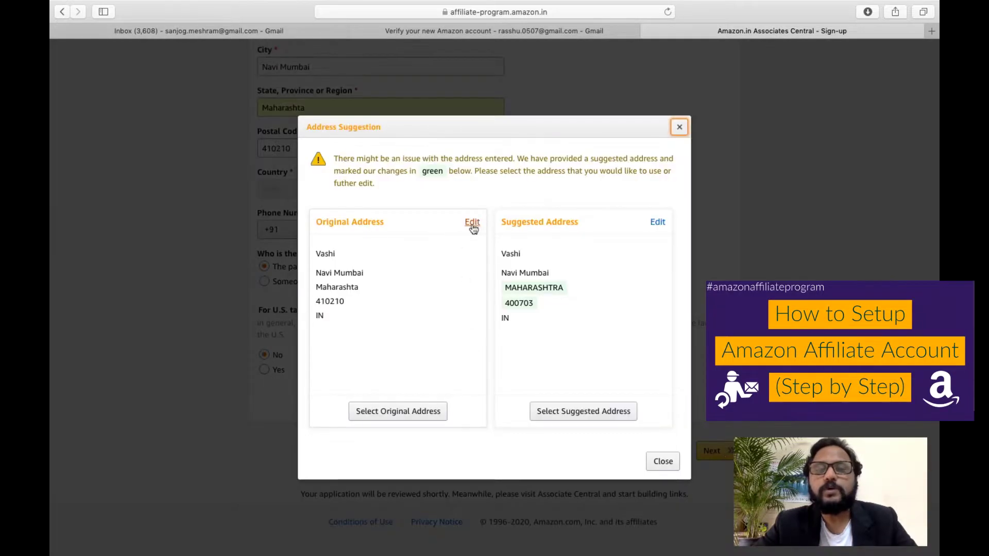
Keep the original address in the Address Suggestion dialog to continue to the website list.
left_click(422, 418)
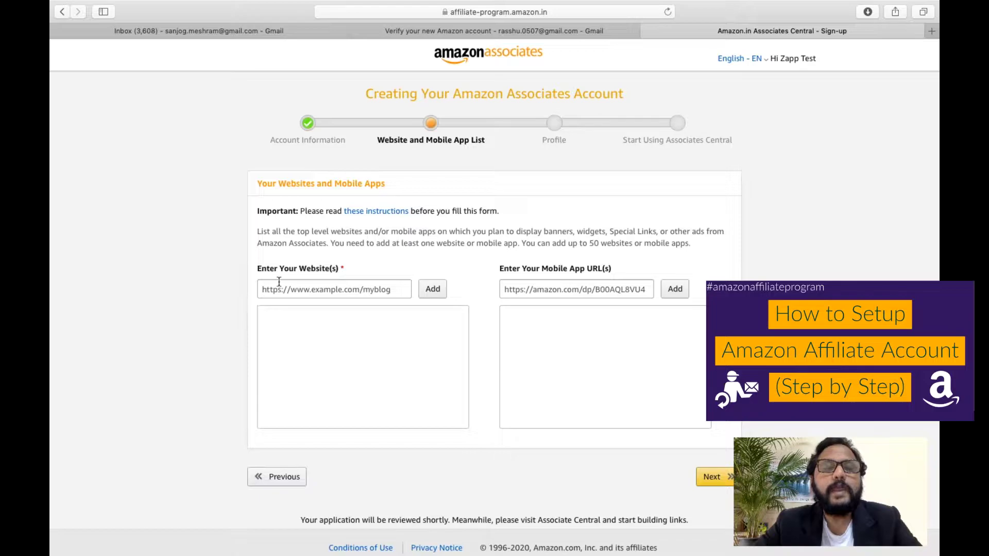
left_click(319, 288)
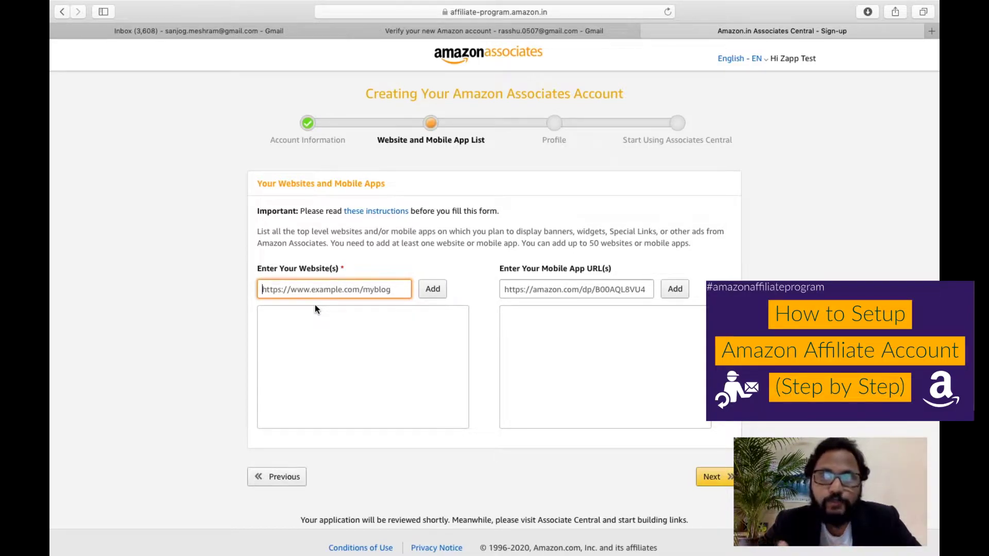
mouse_move(930, 1)
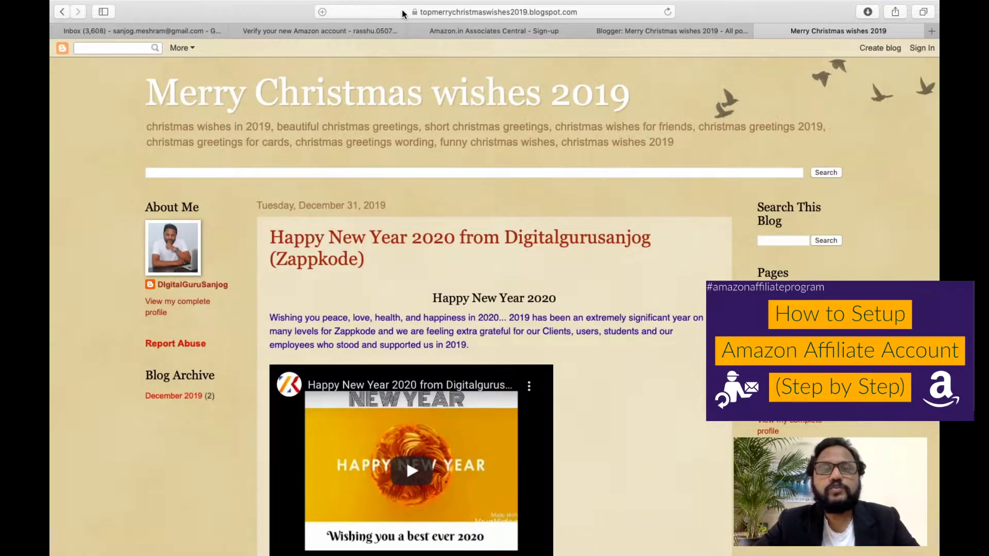
left_click(403, 13)
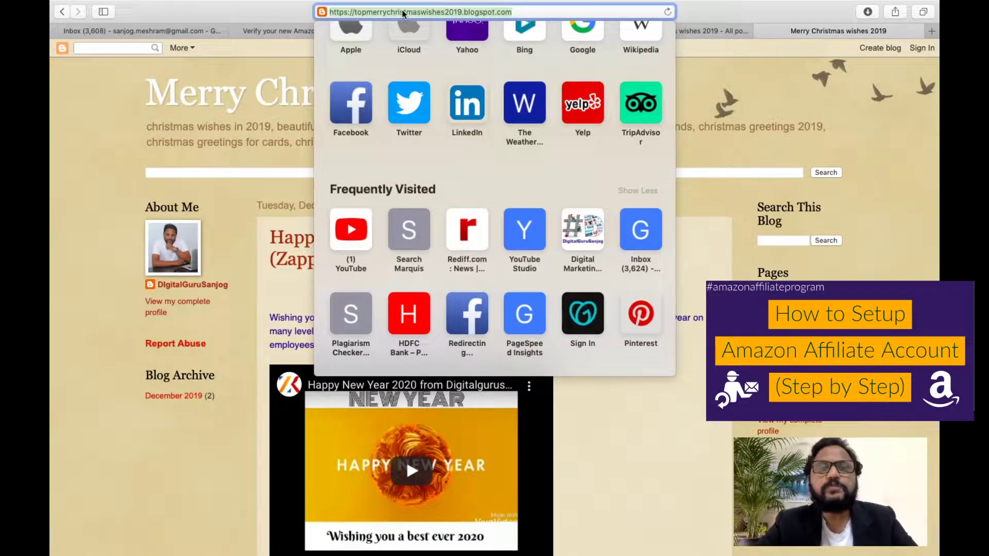
Close the Blogger All posts tab and return to the Associates Central website-list step.
left_click(713, 32)
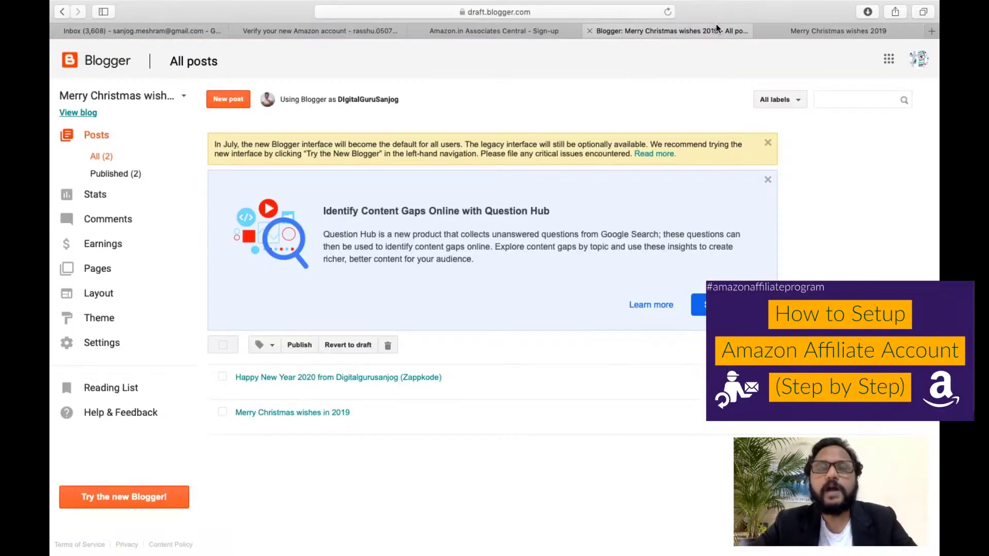
left_click(555, 30)
left_click(590, 31)
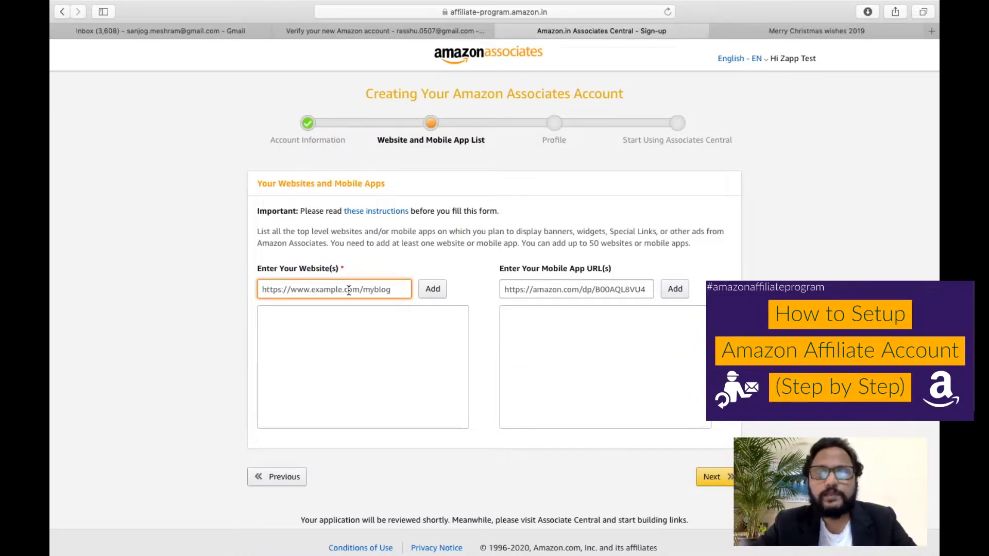
Add topmerrychristmaswishes2019.blogspot.com to the website list and proceed to the Profile step.
key("super+v")
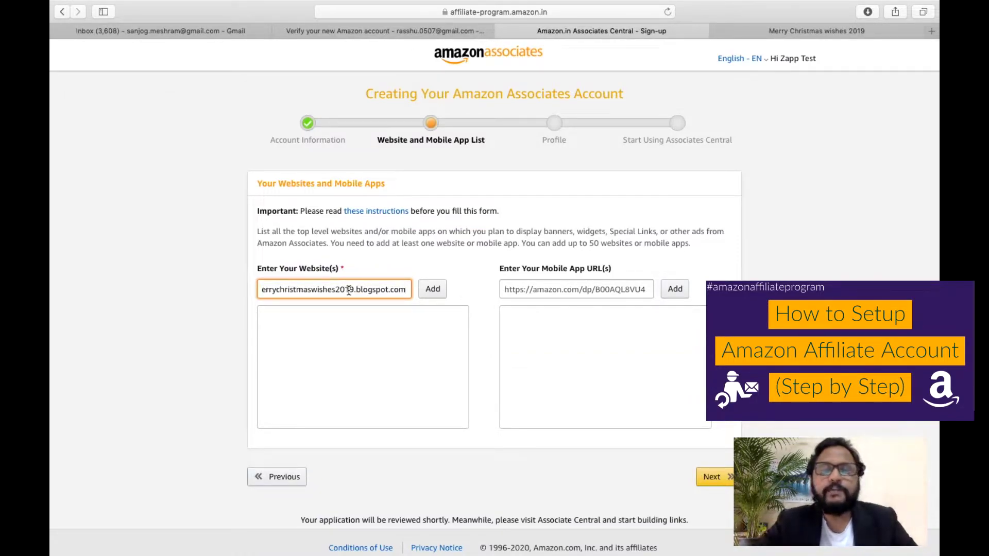
left_click(434, 290)
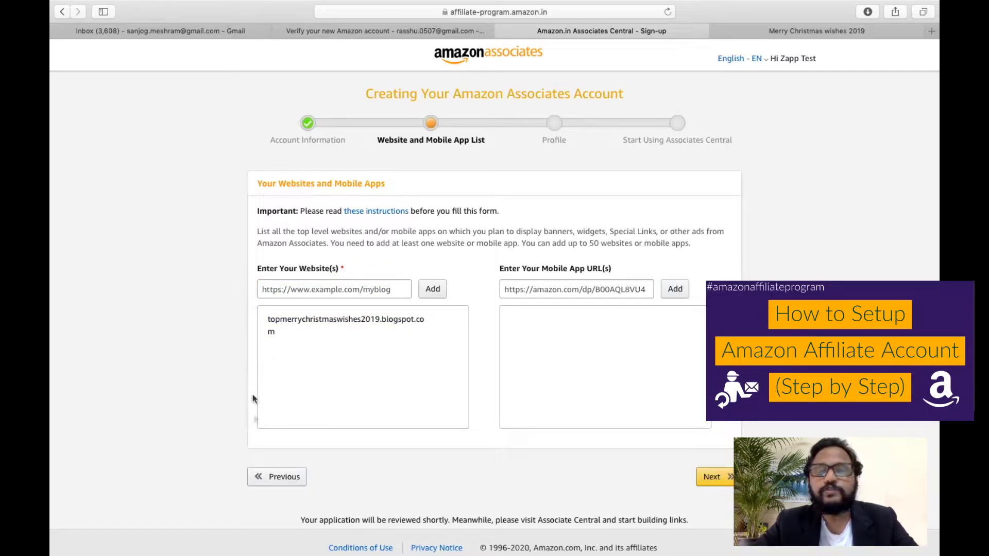
left_click(549, 288)
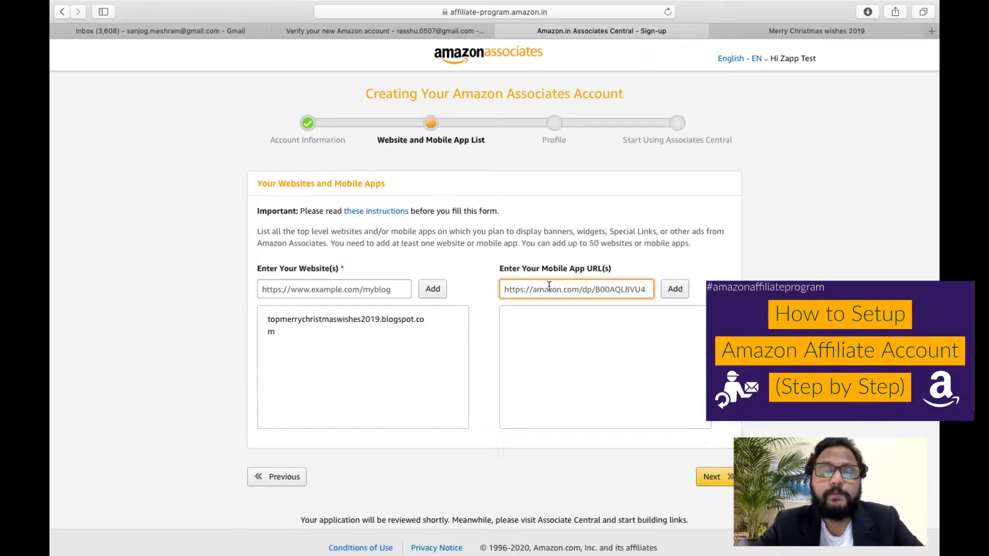
left_click(722, 480)
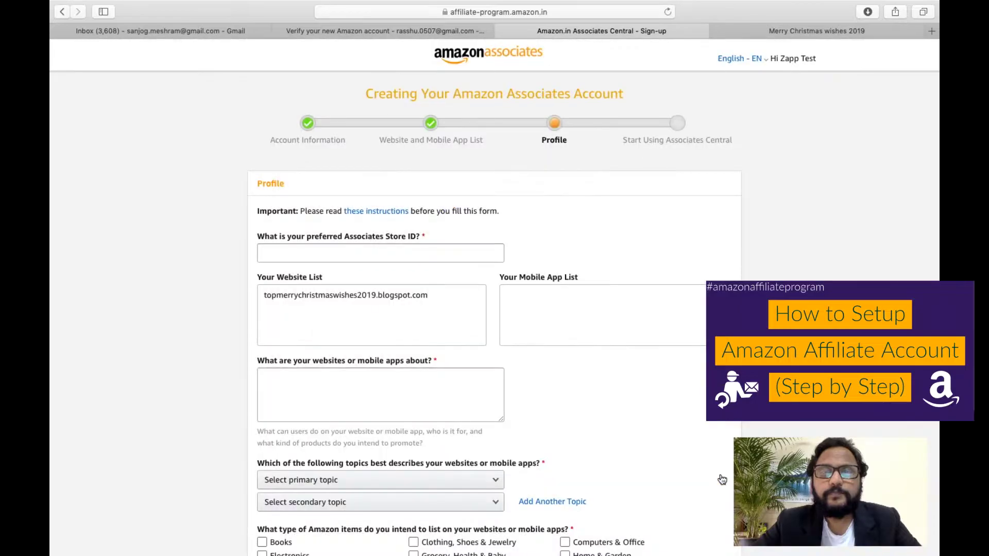
Enter the preferred store ID and the site description 'This is a site for best wishes.'.
scroll(722, 480, "down", 3)
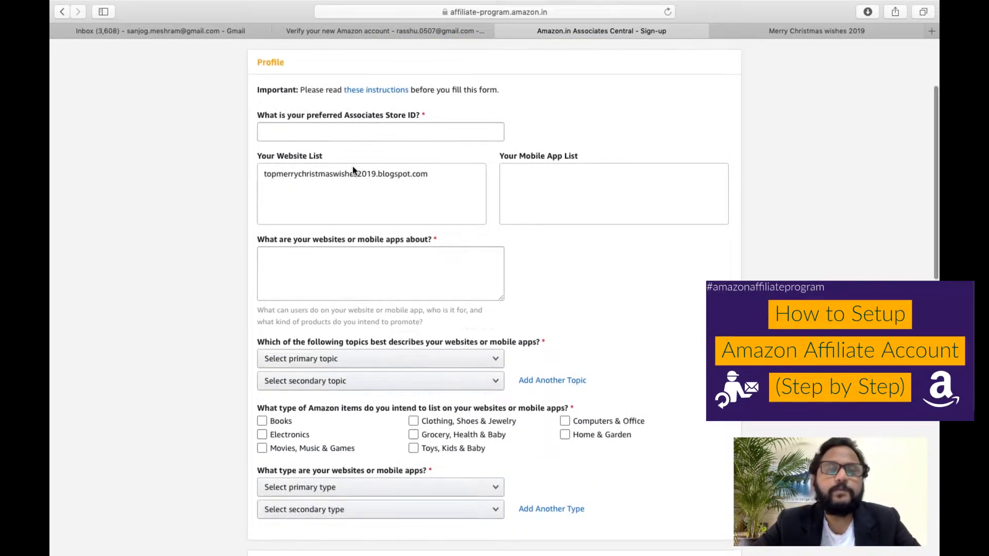
scroll(352, 166, "up", 1)
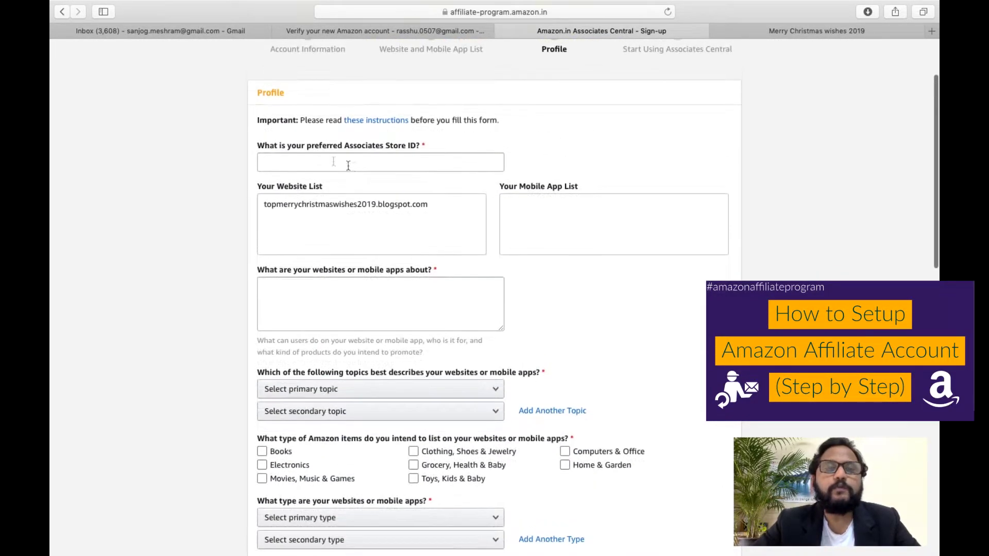
left_click(313, 164)
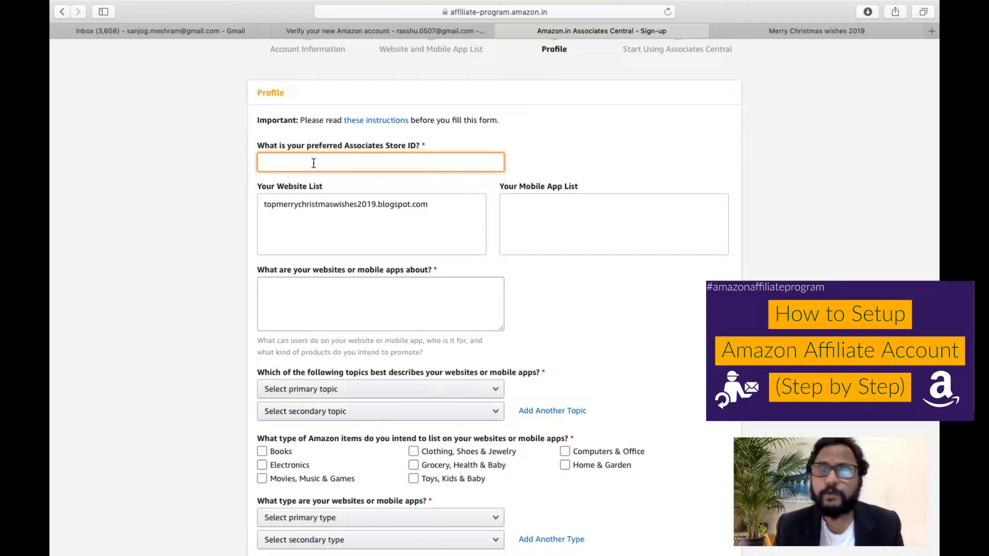
type("zapp")
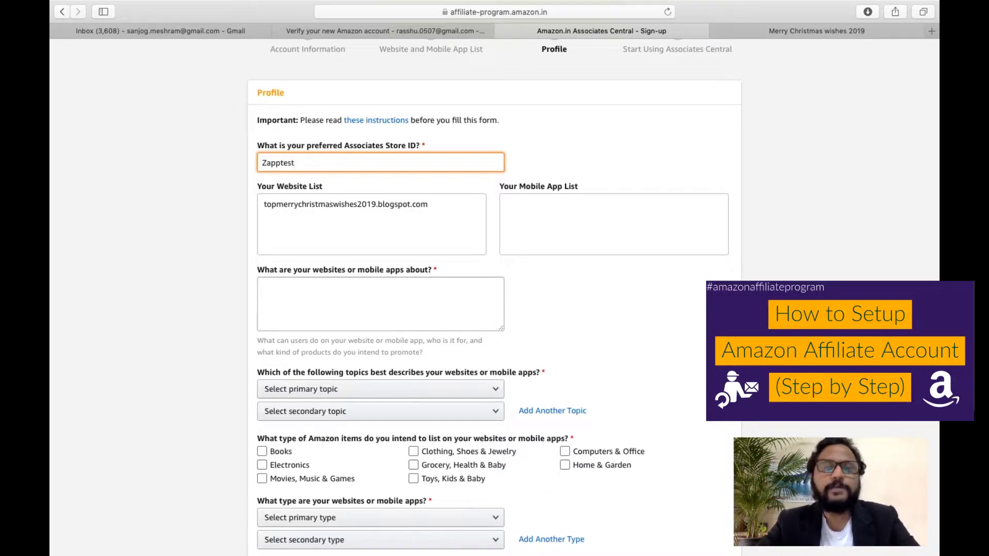
type("test001")
key("Tab")
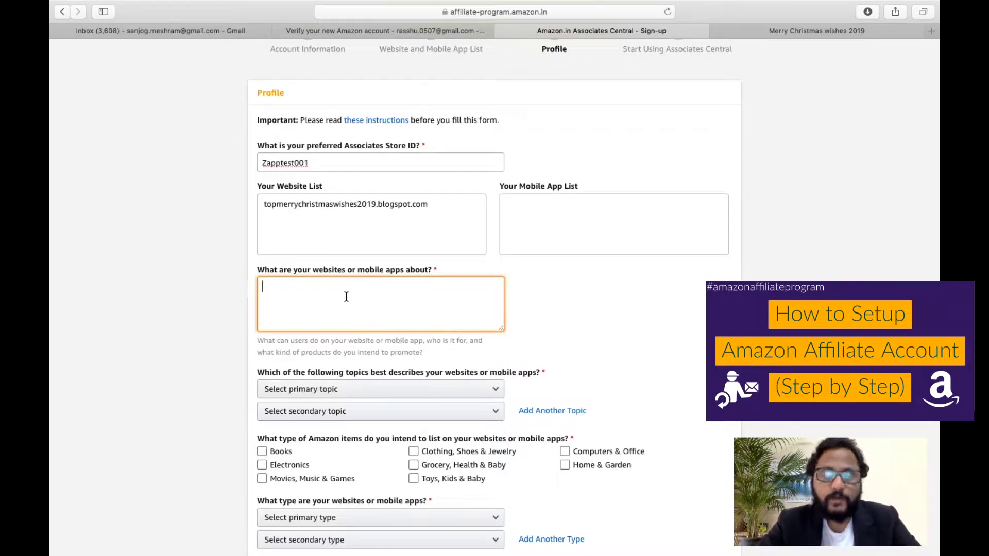
type("This is a site for best wishes.")
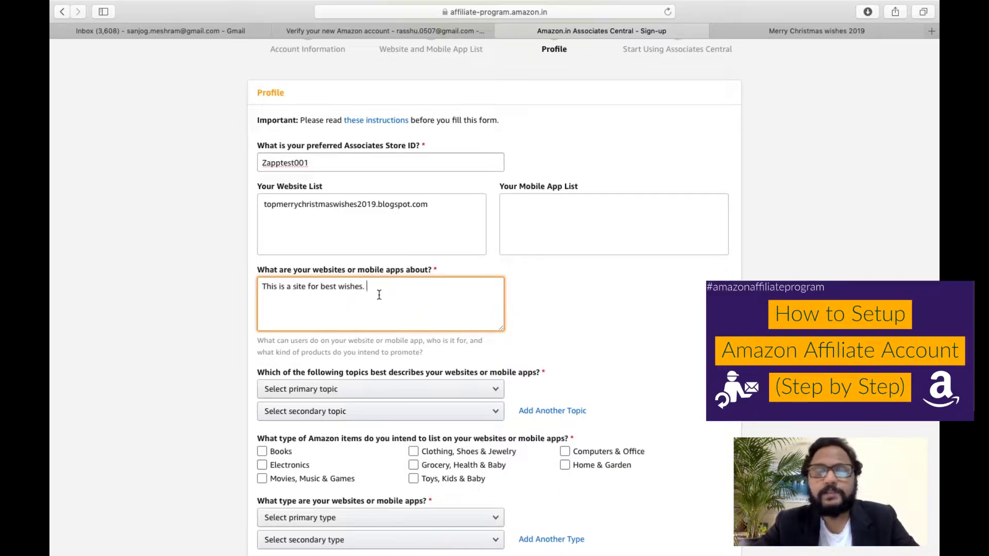
scroll(379, 297, "down", 5)
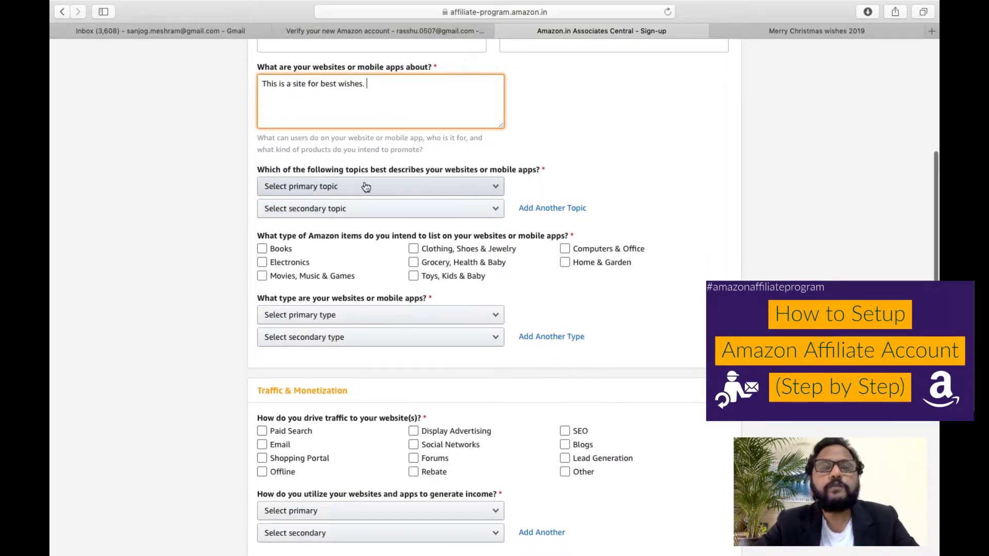
Choose Books and Education/School/Reference/News as topics, and Books as the item type.
left_click(394, 188)
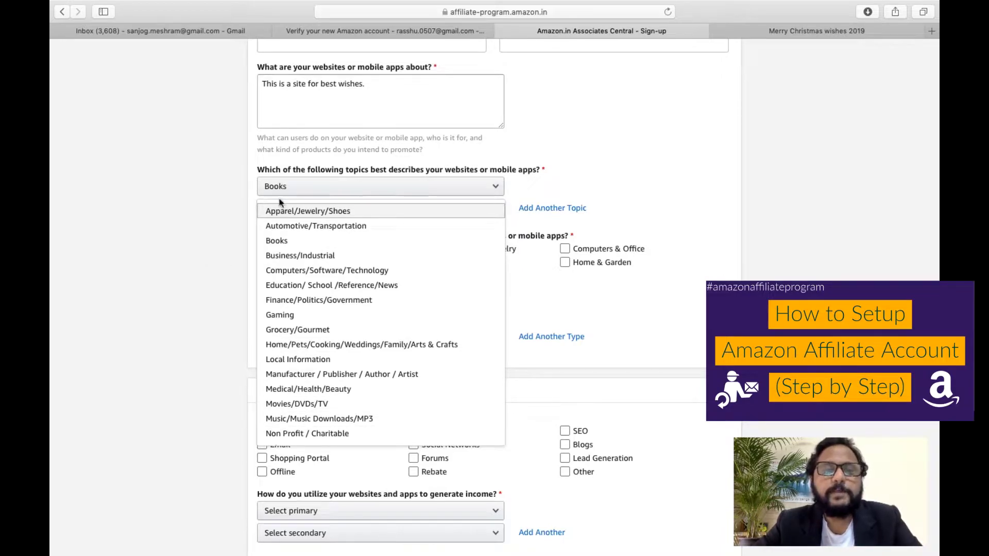
left_click(229, 252)
left_click(294, 211)
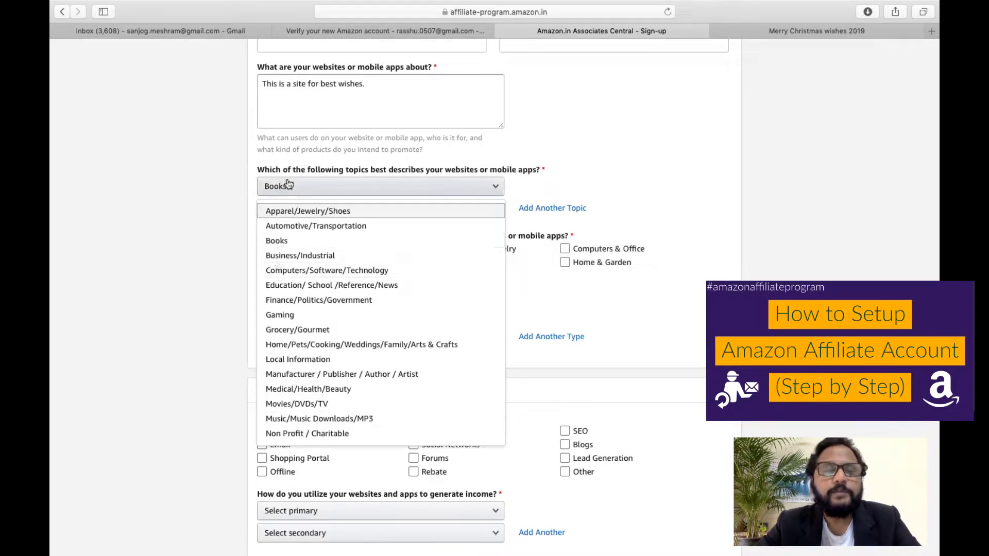
left_click(315, 290)
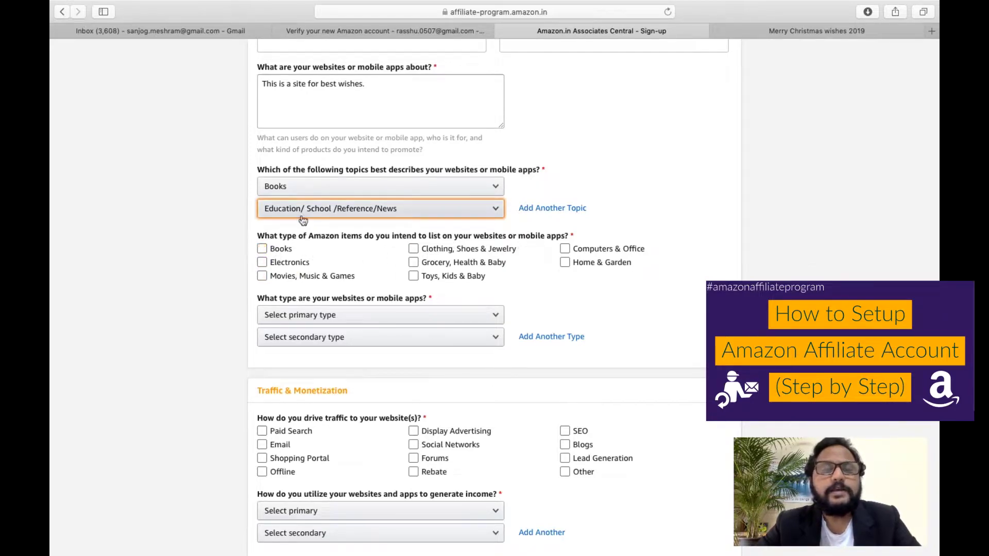
left_click(263, 248)
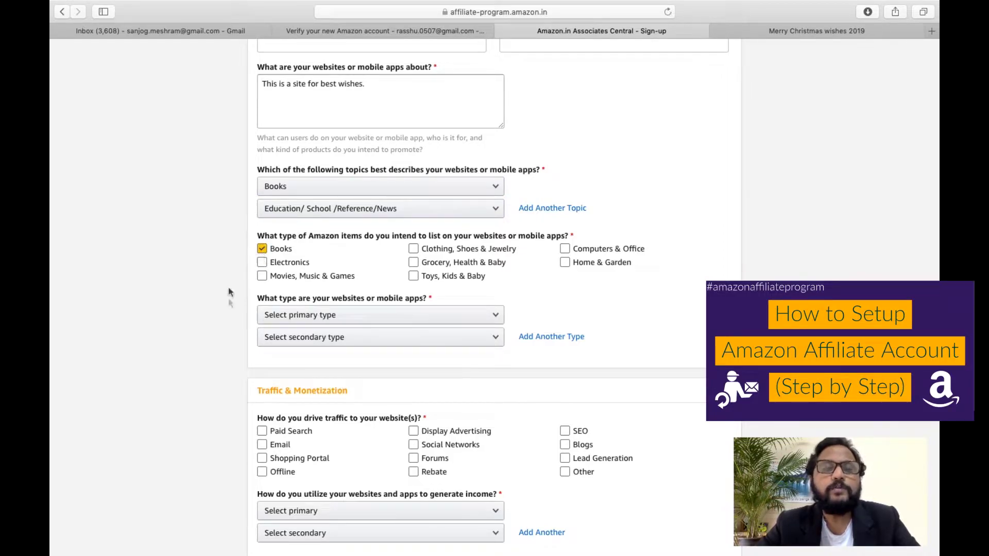
Set both website types to A Content or Niche Website.
scroll(229, 336, "down", 2)
scroll(229, 342, "down", 3)
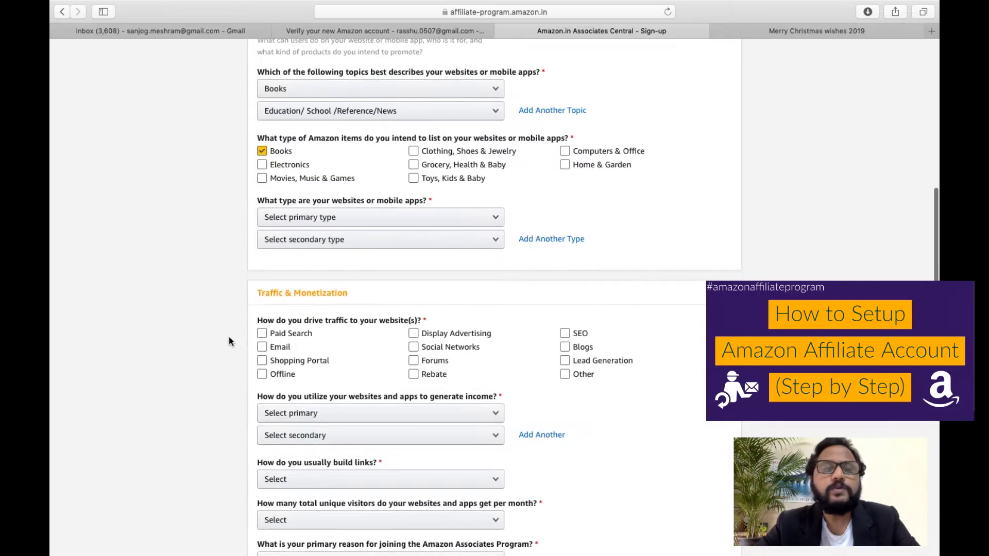
left_click(346, 221)
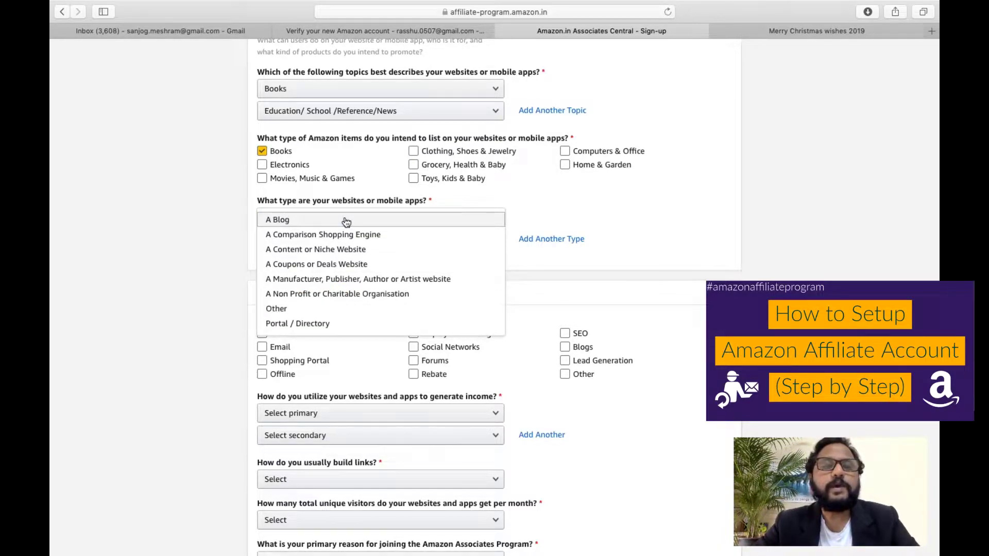
left_click(226, 227)
left_click(283, 217)
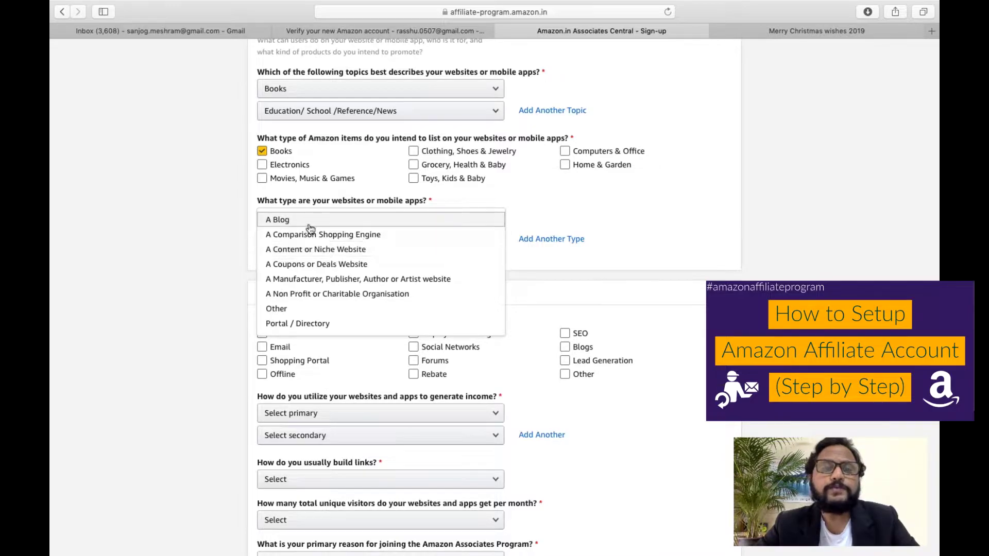
left_click(312, 251)
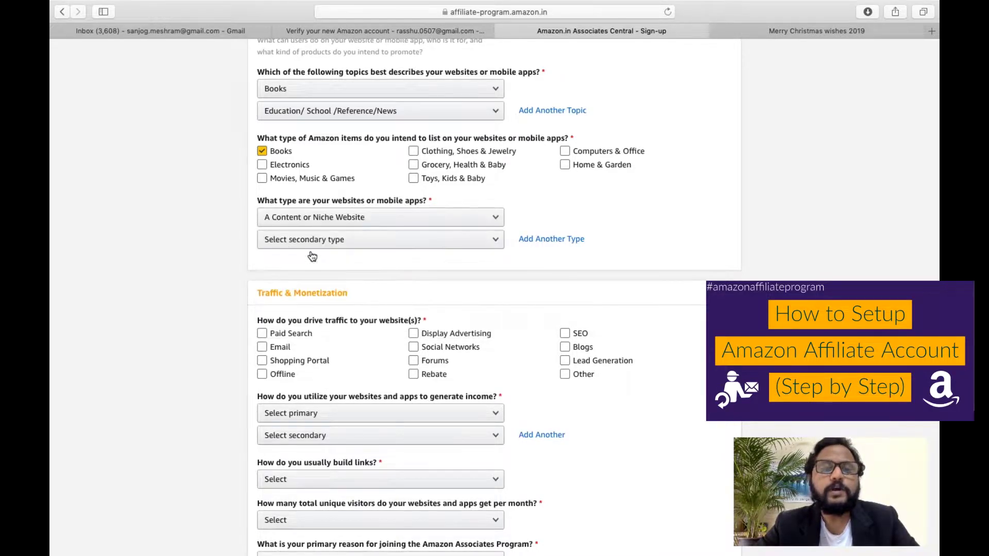
left_click(305, 241)
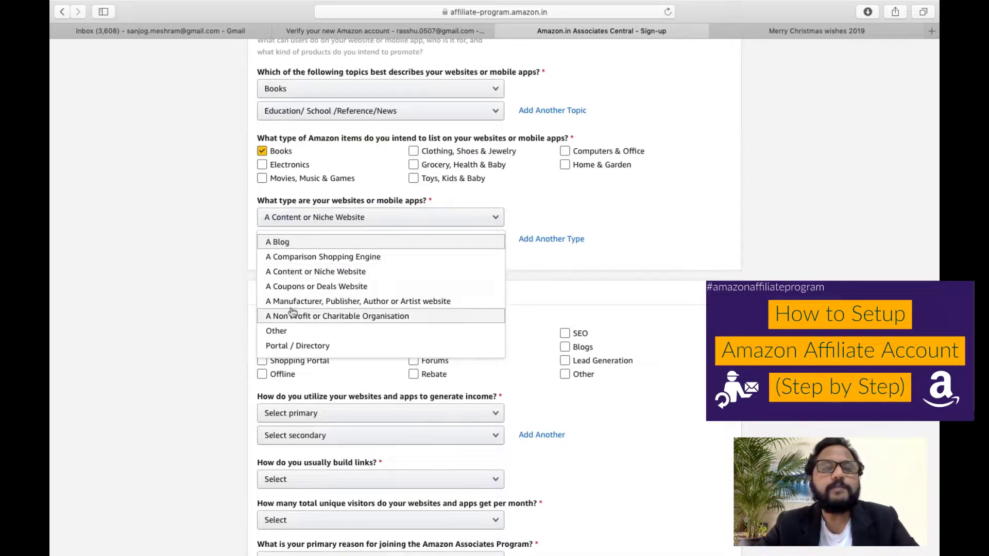
left_click(231, 272)
left_click(277, 248)
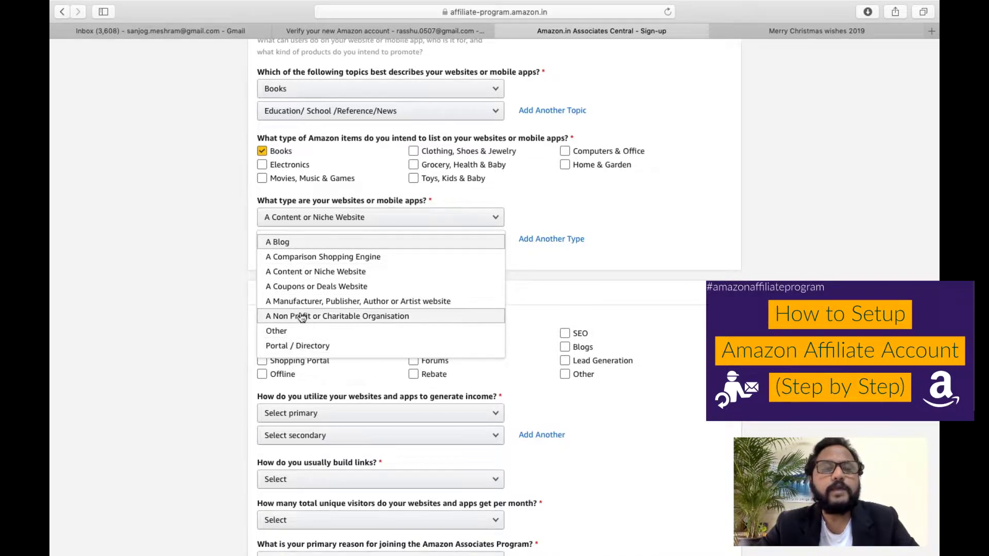
left_click(320, 272)
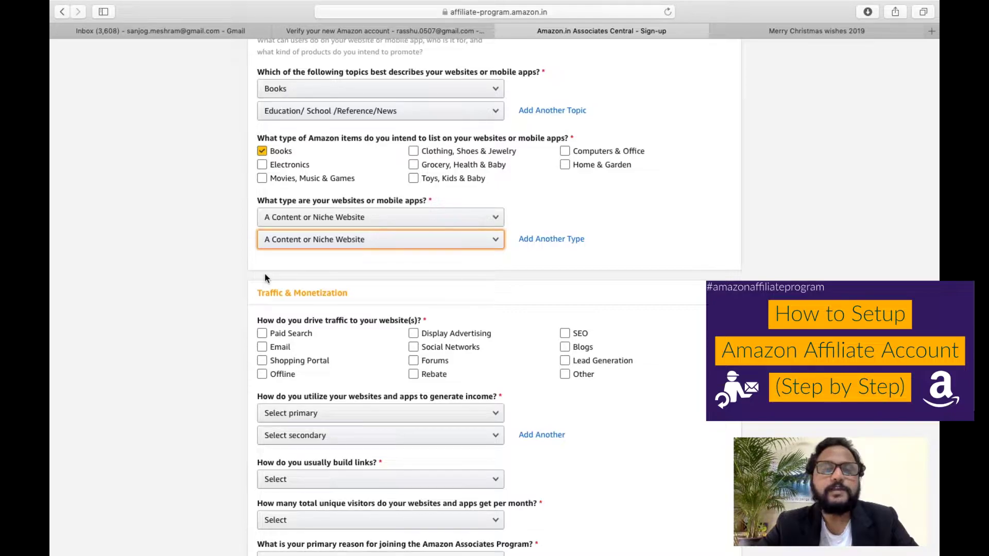
Tick Paid Search, SEO and Social Networks as traffic sources, leaving Email and Offline unchecked.
scroll(265, 274, "down", 5)
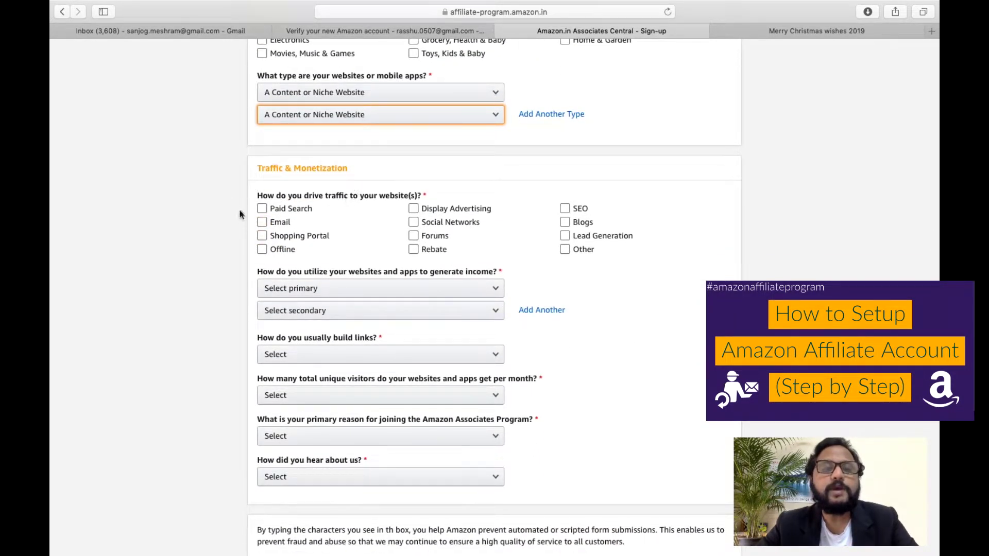
left_click(290, 221)
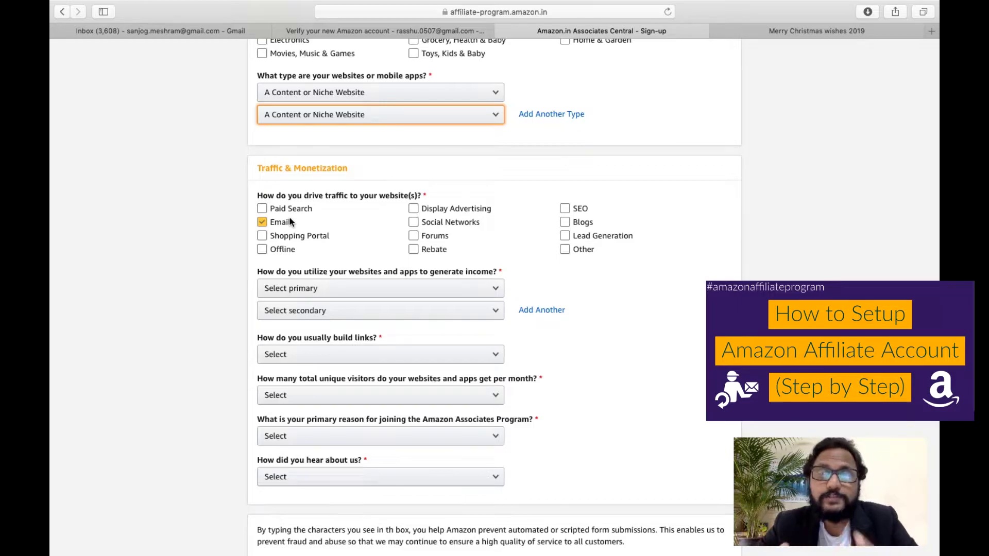
left_click(289, 219)
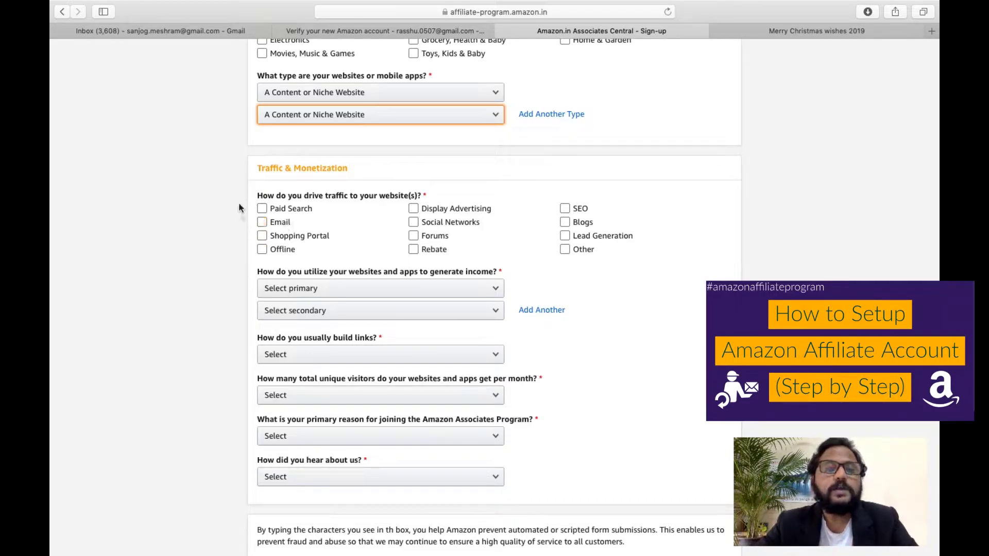
left_click(262, 251)
left_click(261, 251)
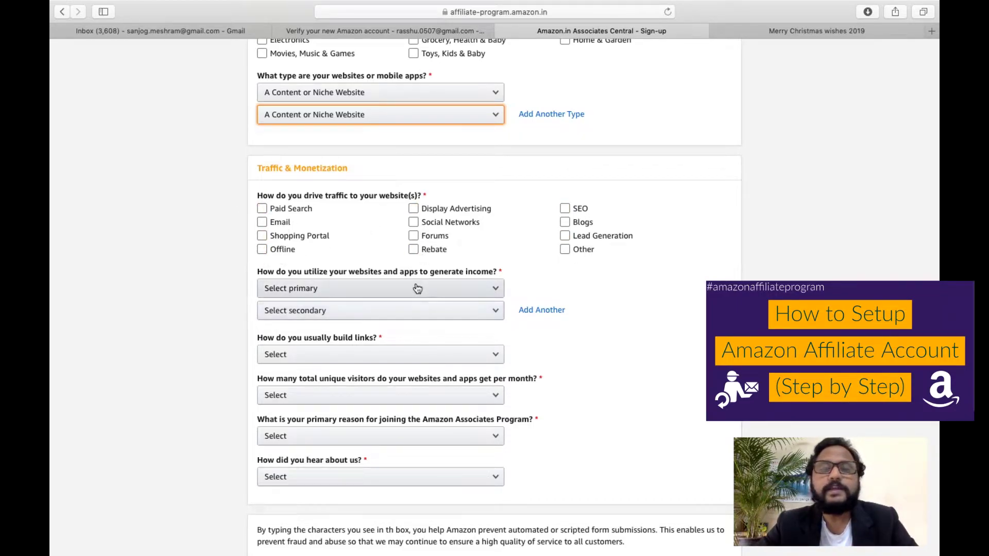
left_click(262, 209)
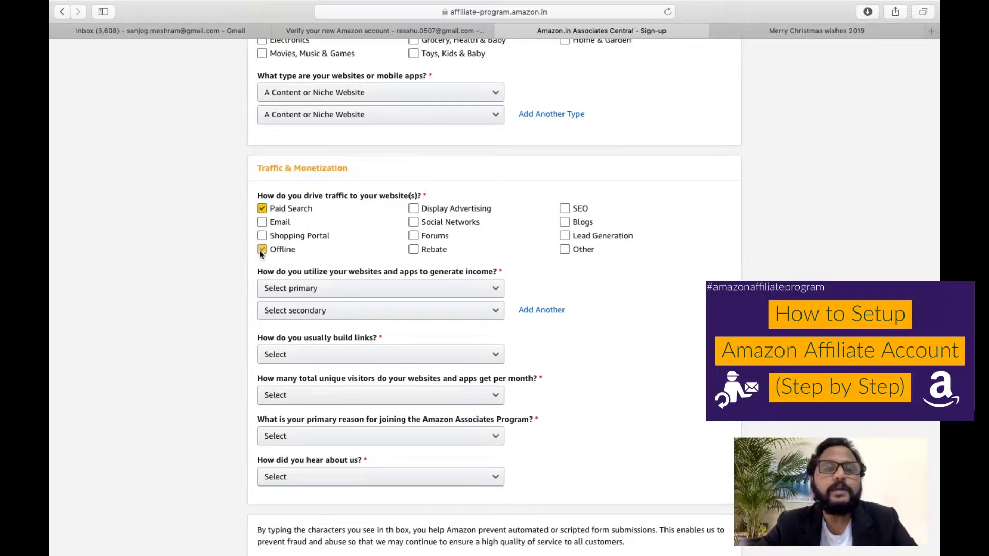
left_click(565, 210)
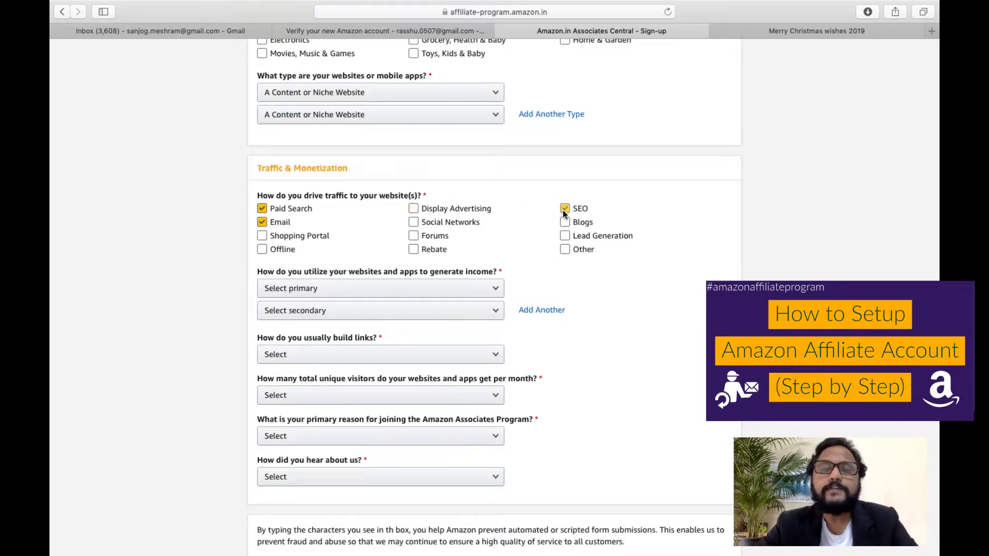
left_click(523, 227)
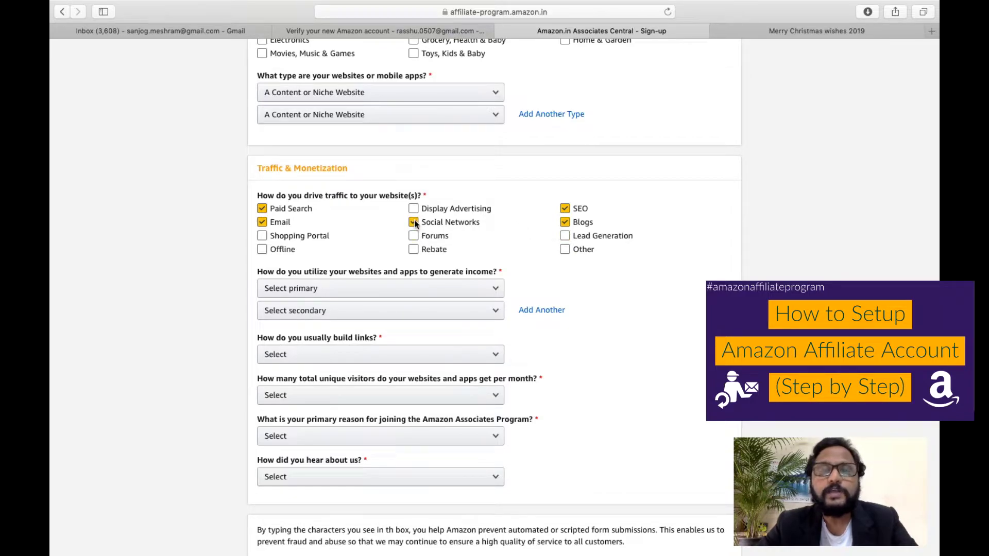
Set primary income method to Contextual Advertising and secondary to Amazon Associates only.
scroll(555, 255, "down", 3)
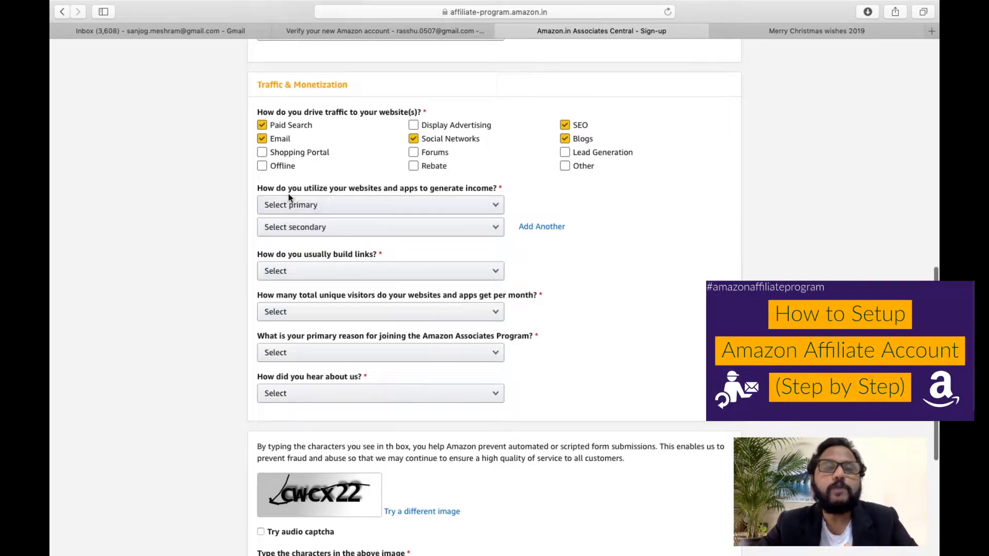
left_click(360, 209)
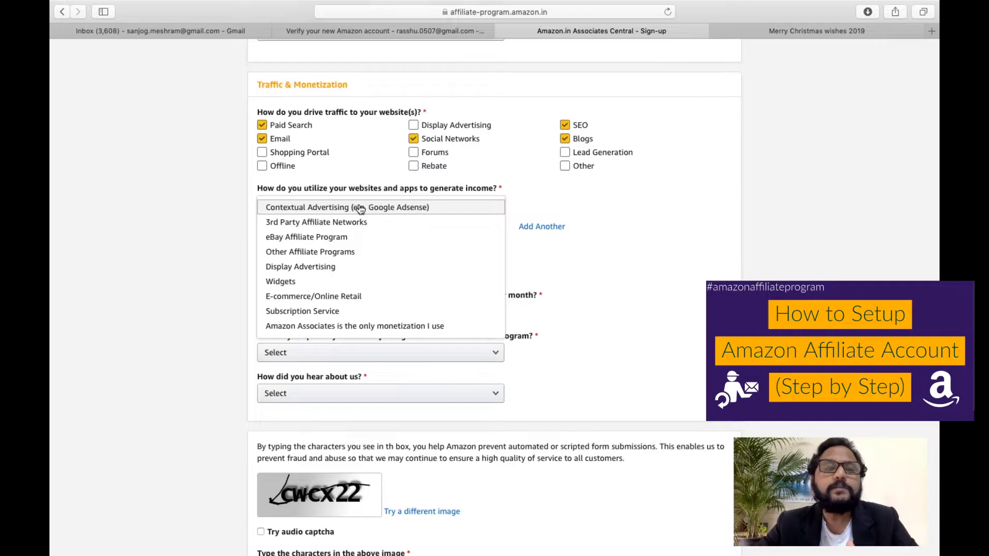
left_click(198, 225)
left_click(316, 206)
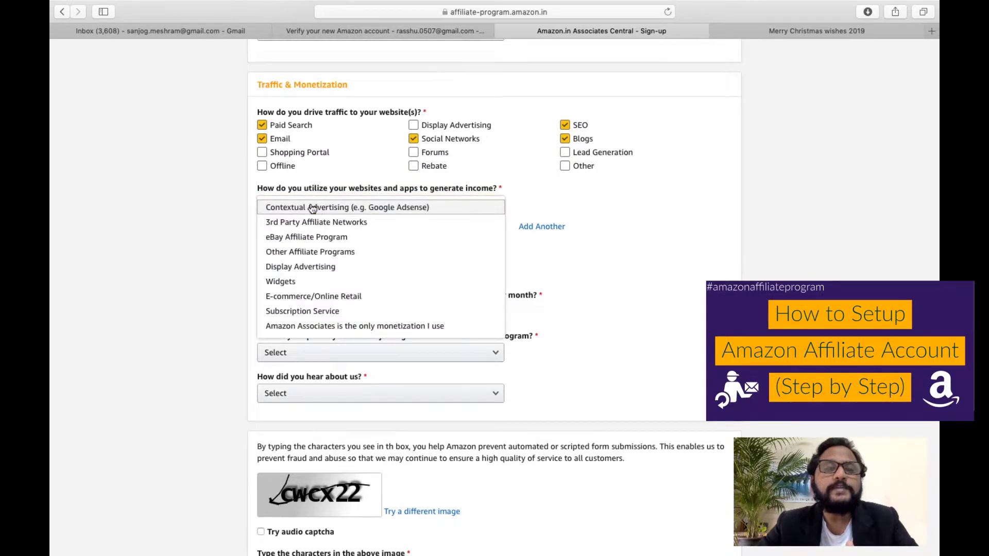
left_click(233, 230)
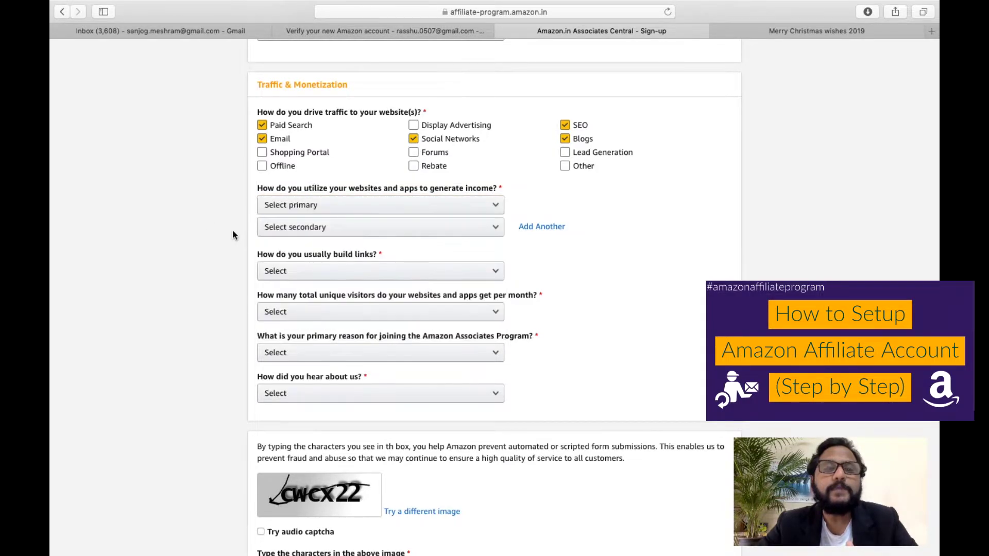
left_click(313, 209)
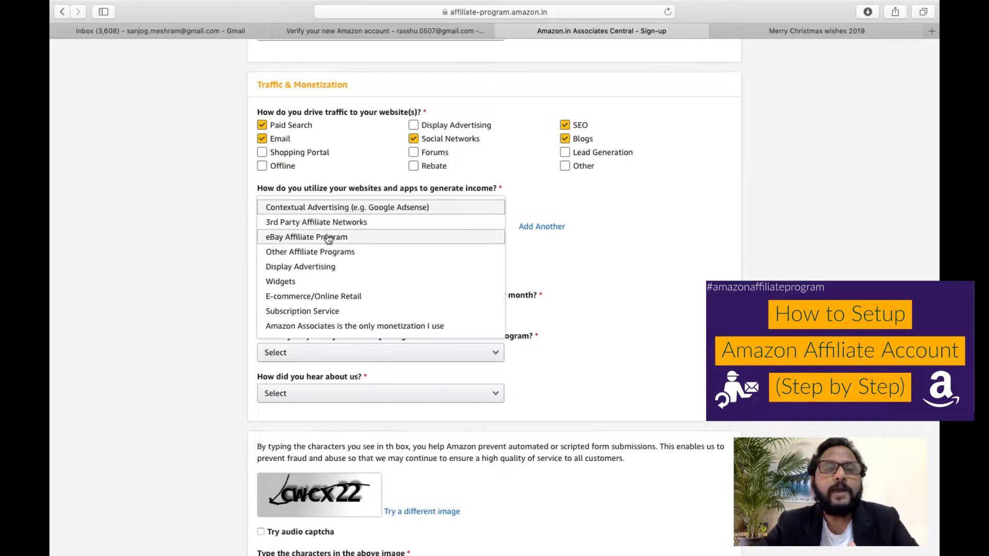
left_click(328, 211)
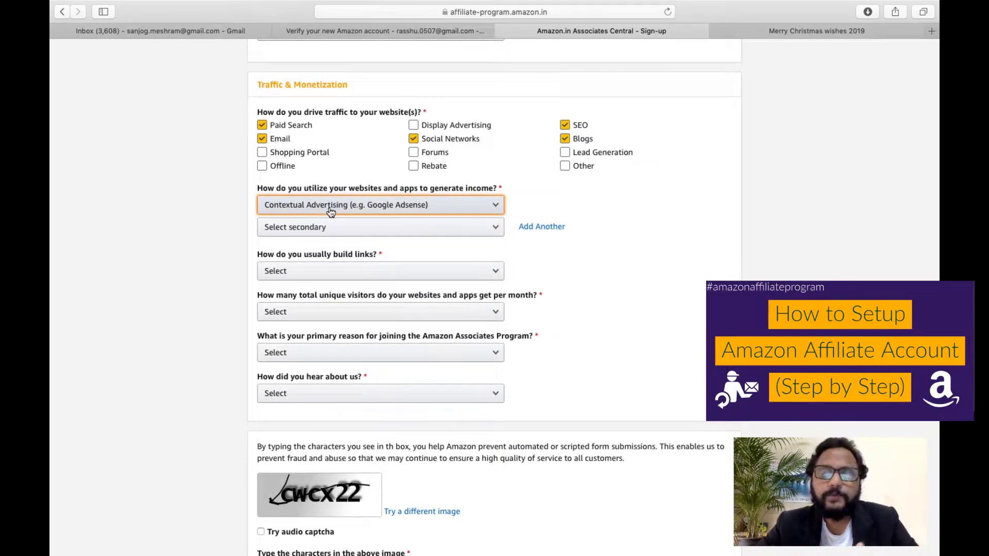
left_click(327, 229)
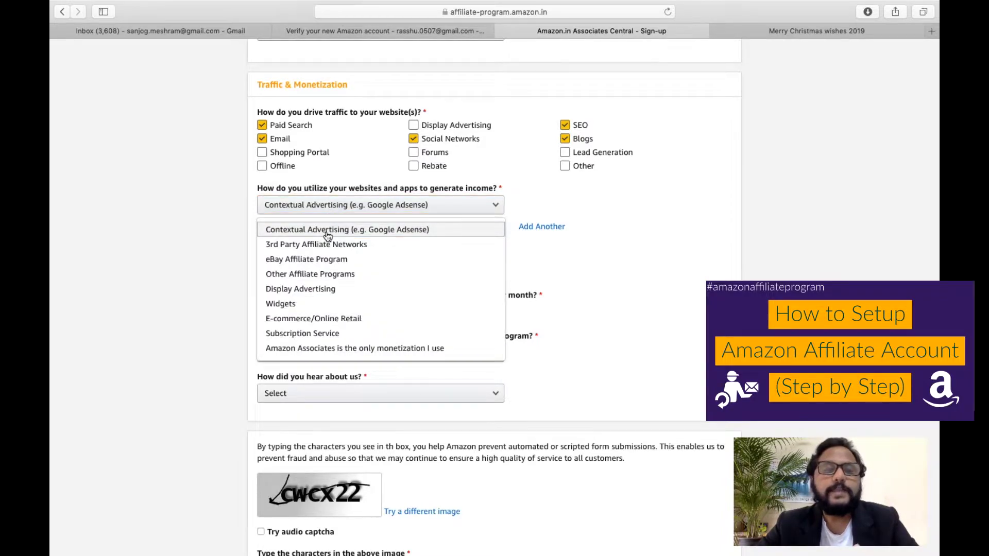
left_click(210, 221)
left_click(285, 230)
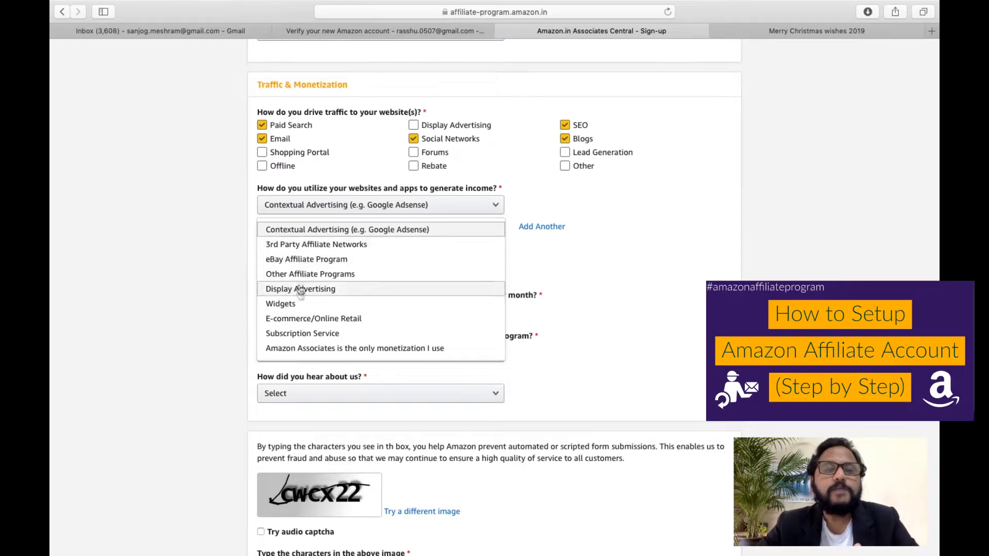
left_click(310, 349)
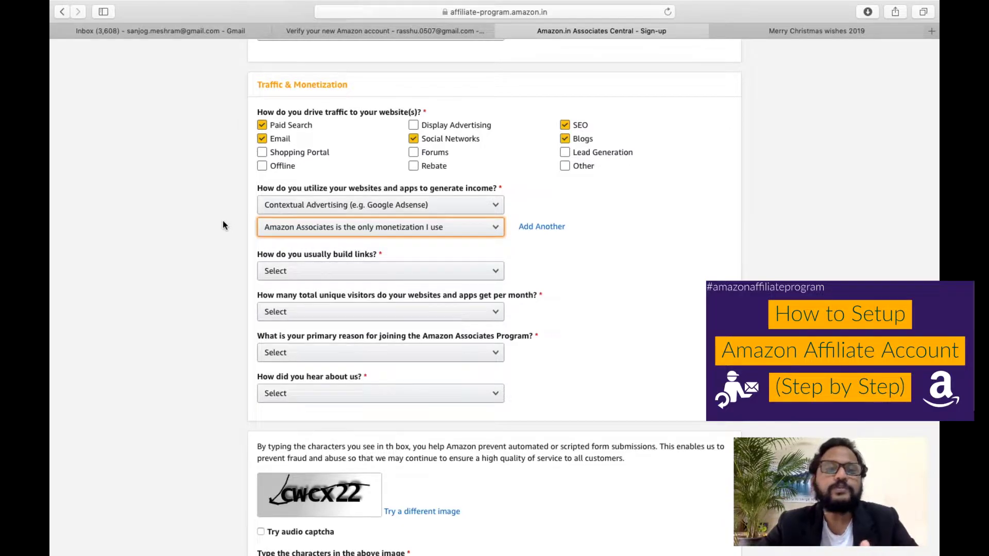
Choose Blog Editor for link building and From 5,001 to 50,000 monthly visitors.
scroll(240, 281, "down", 3)
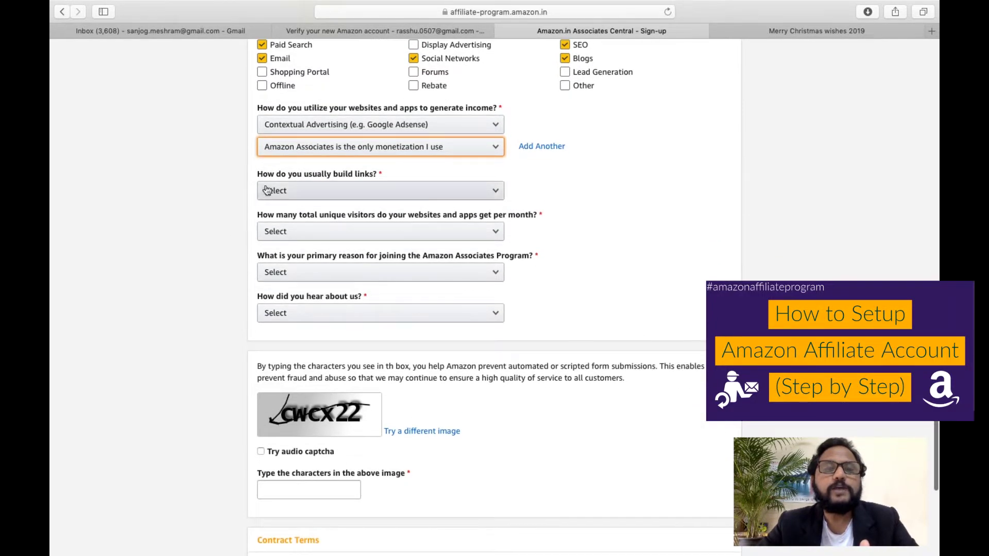
left_click(353, 192)
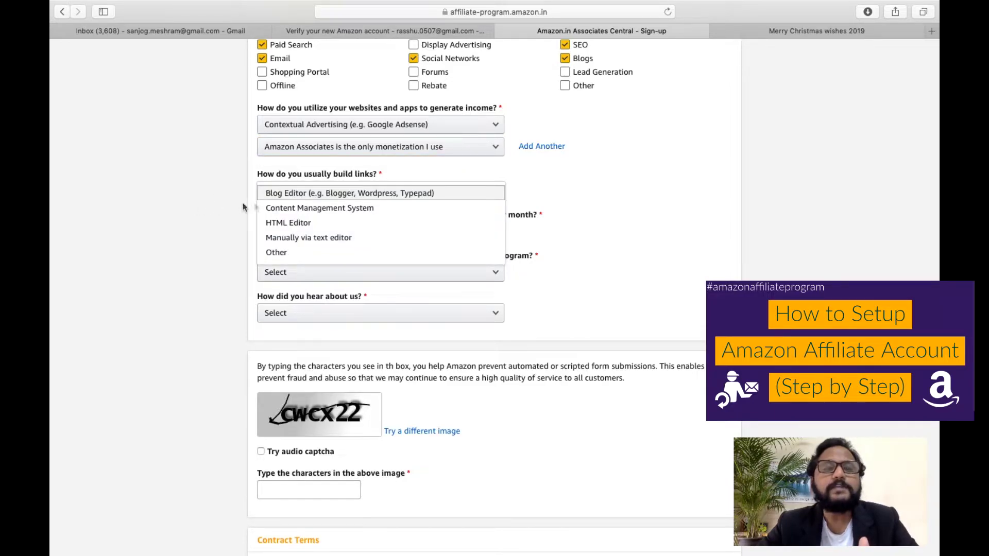
left_click(331, 199)
scroll(215, 261, "down", 3)
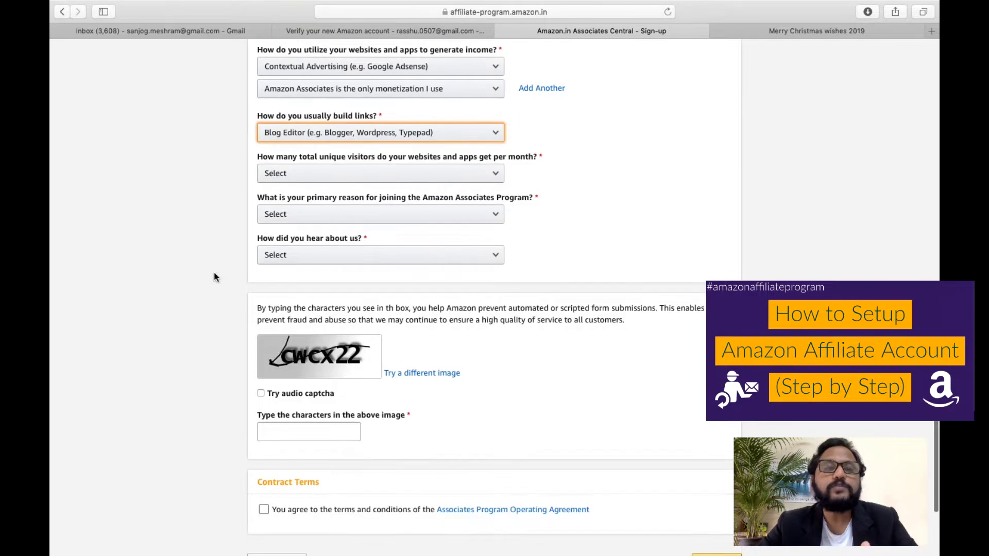
left_click(330, 174)
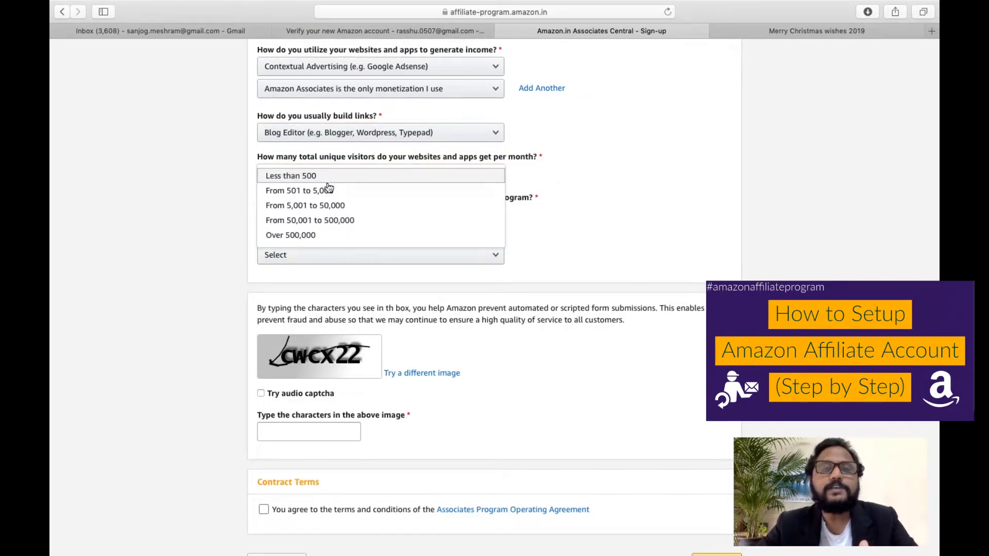
left_click(306, 205)
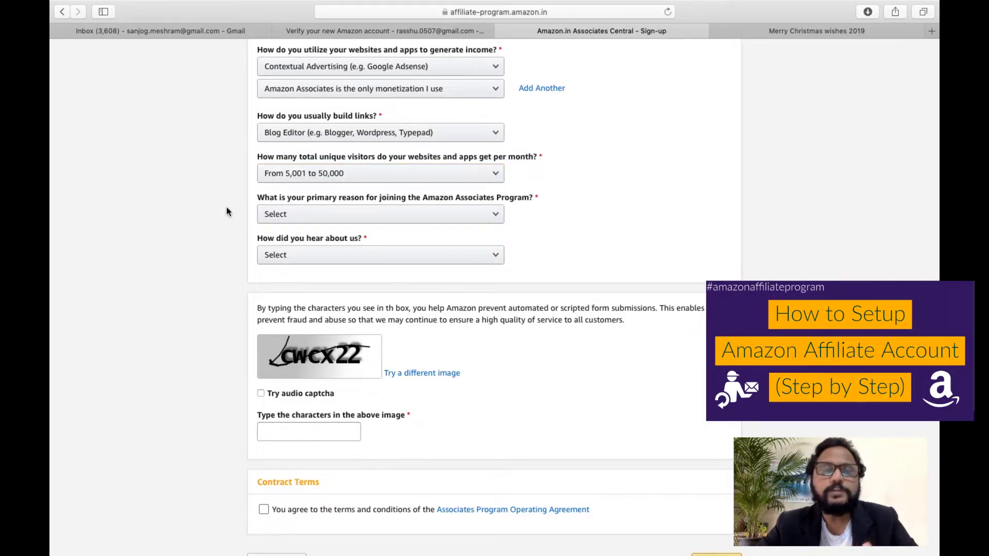
Give 'To monetize my site' as the joining reason and Online Search as how you heard.
scroll(228, 211, "down", 1)
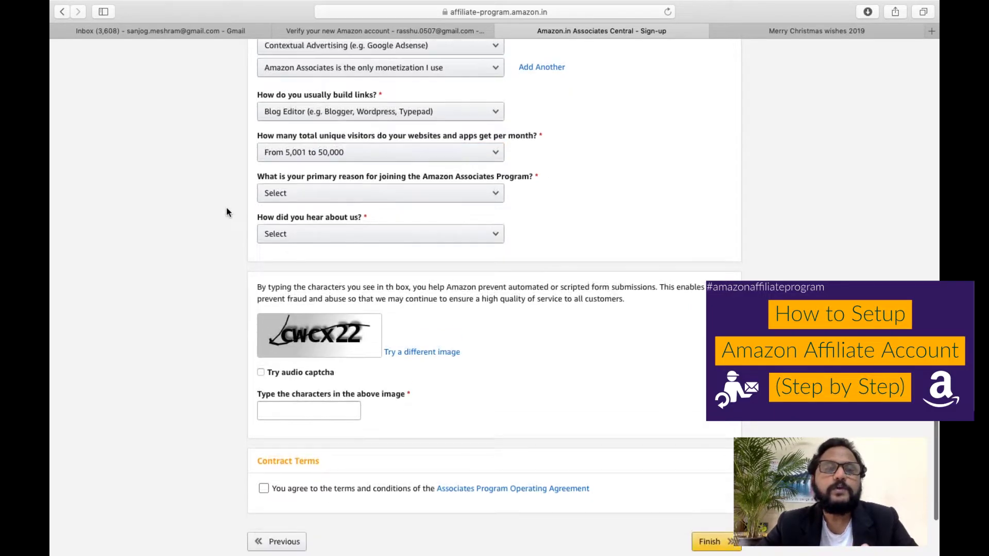
left_click(322, 197)
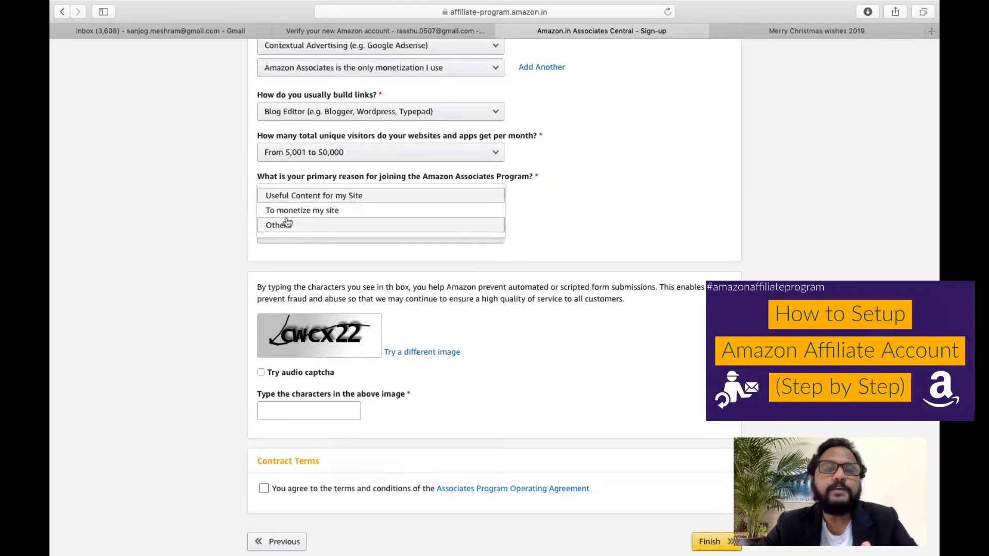
left_click(333, 212)
scroll(237, 249, "down", 3)
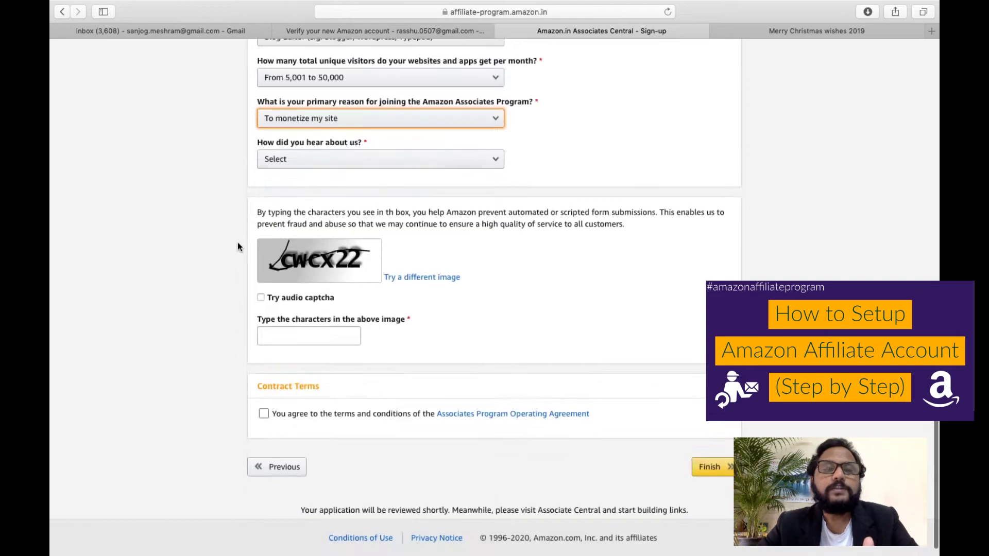
left_click(315, 161)
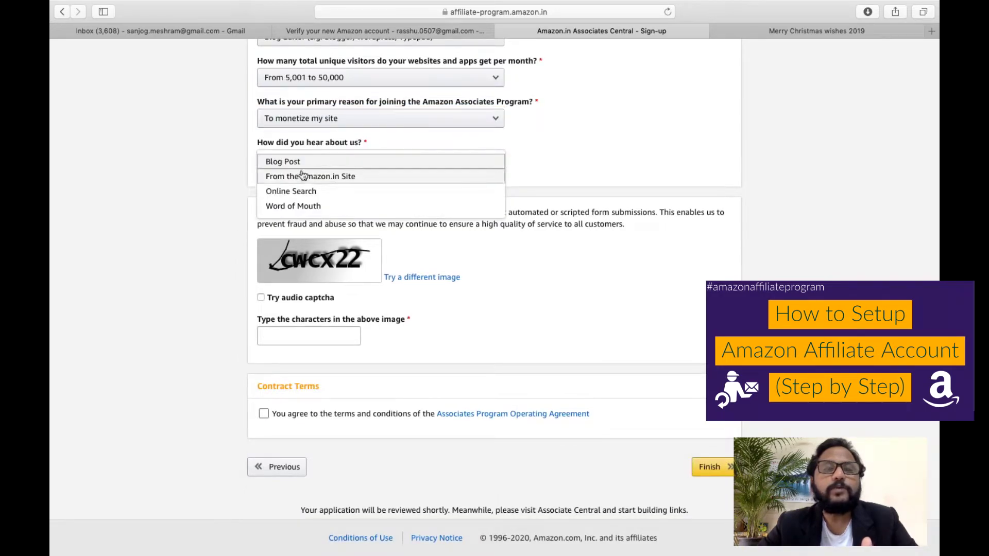
left_click(308, 191)
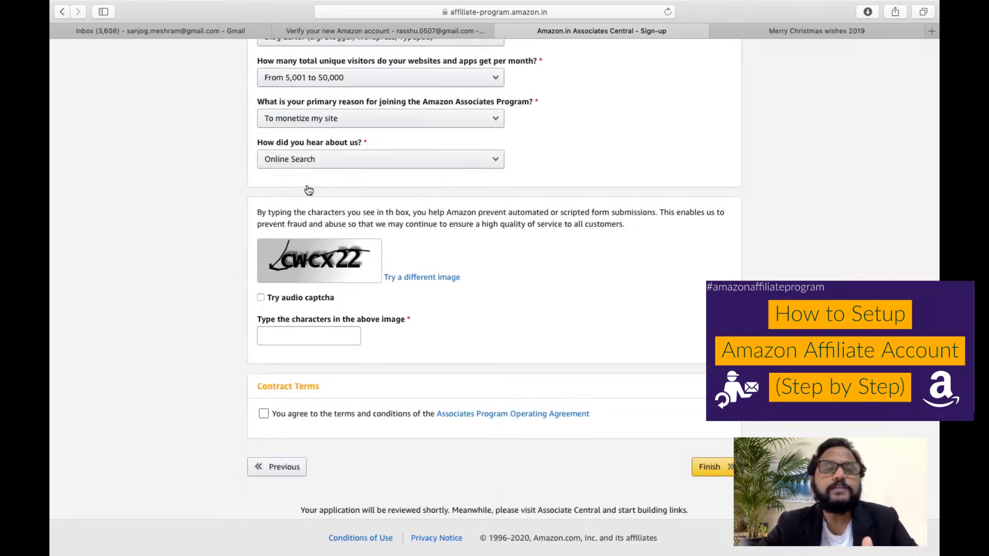
left_click(256, 334)
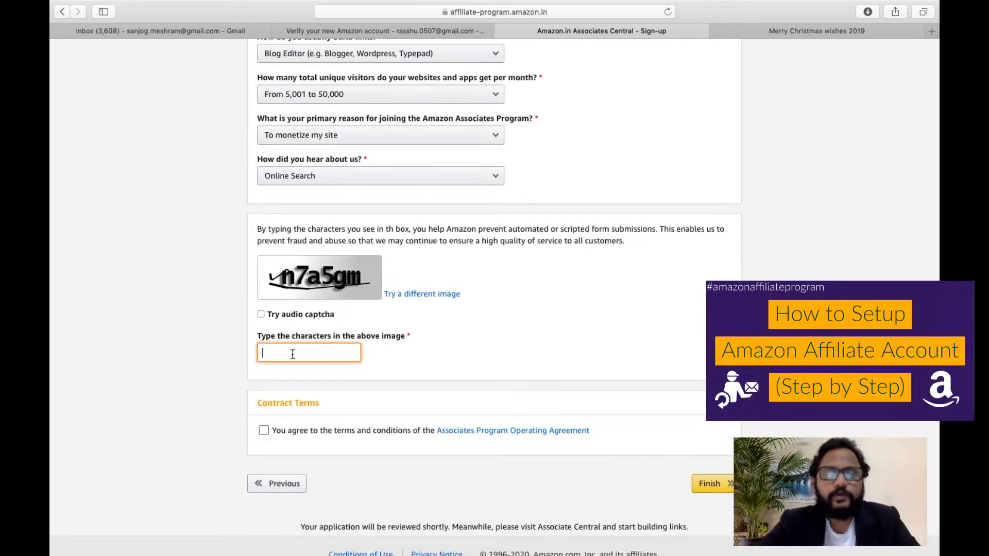
type("n")
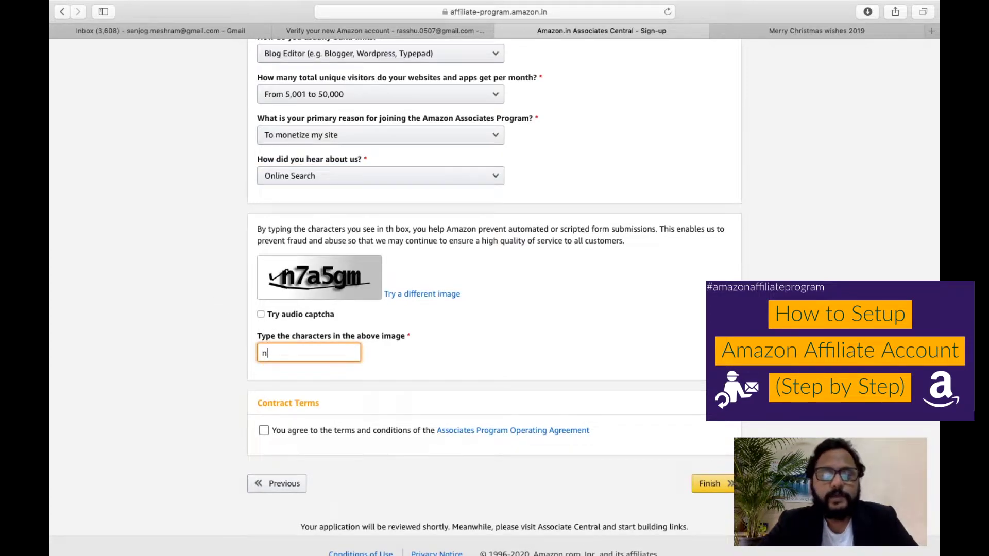
type("7a5gm")
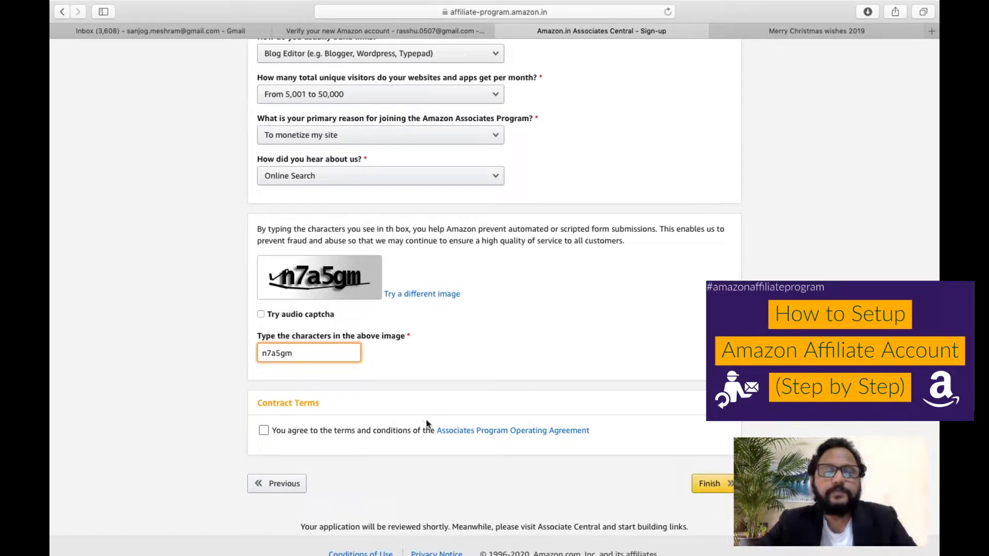
left_click(270, 433)
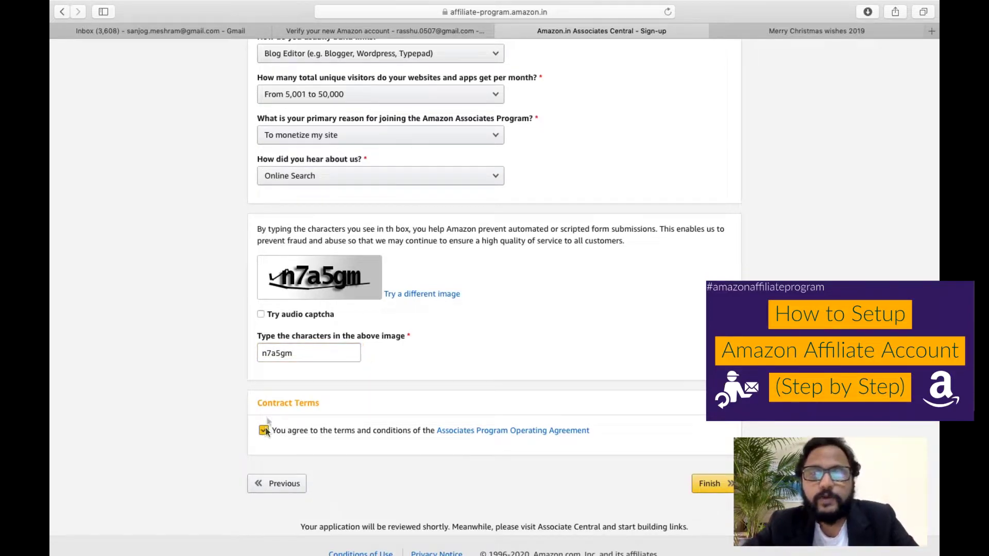
left_click(716, 492)
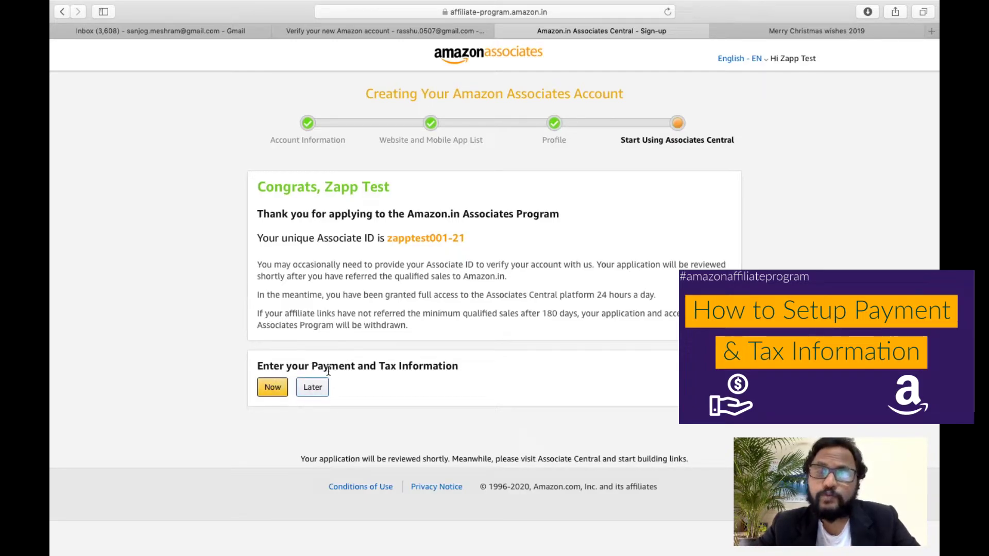
Log back in with the account password, decline saving it, and begin the phone OTP check.
left_click(269, 391)
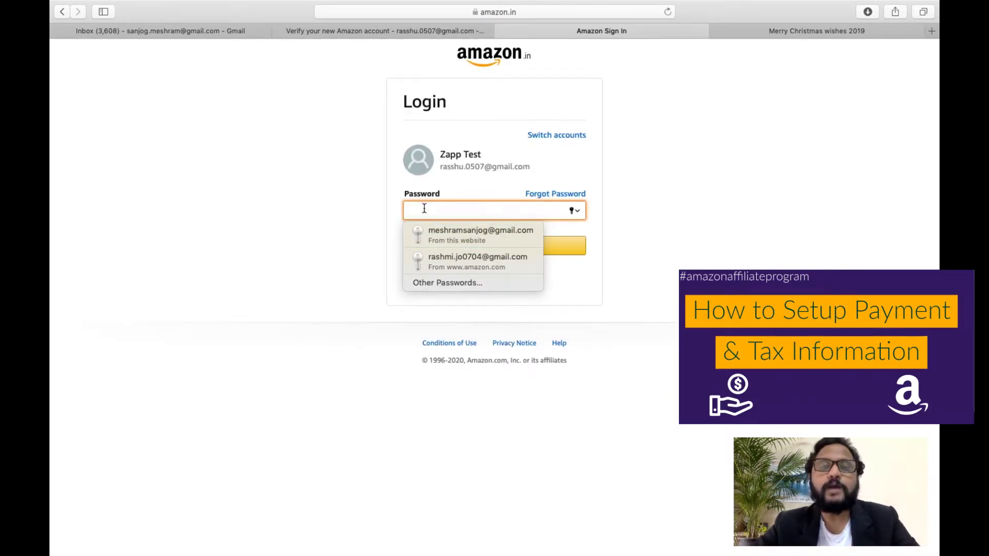
type("*****")
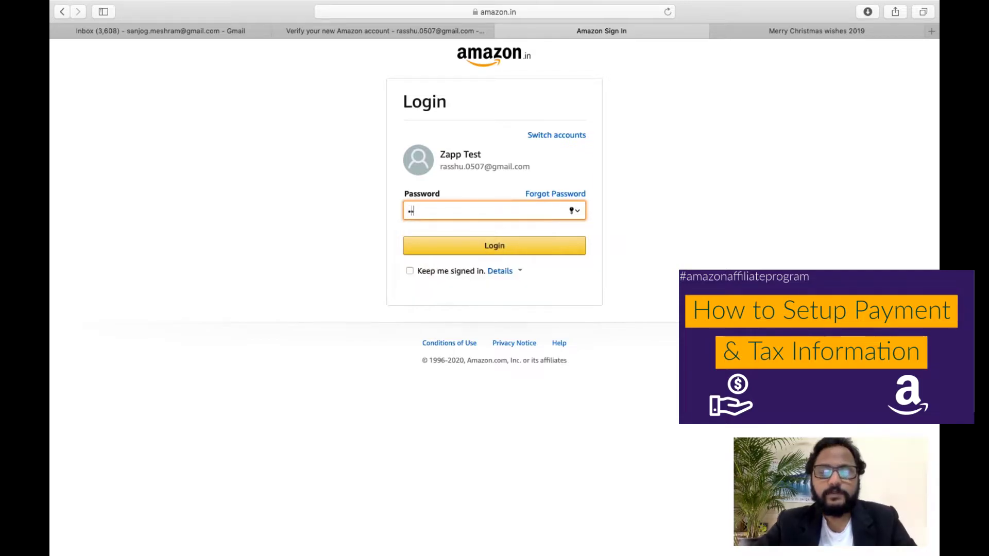
type("******")
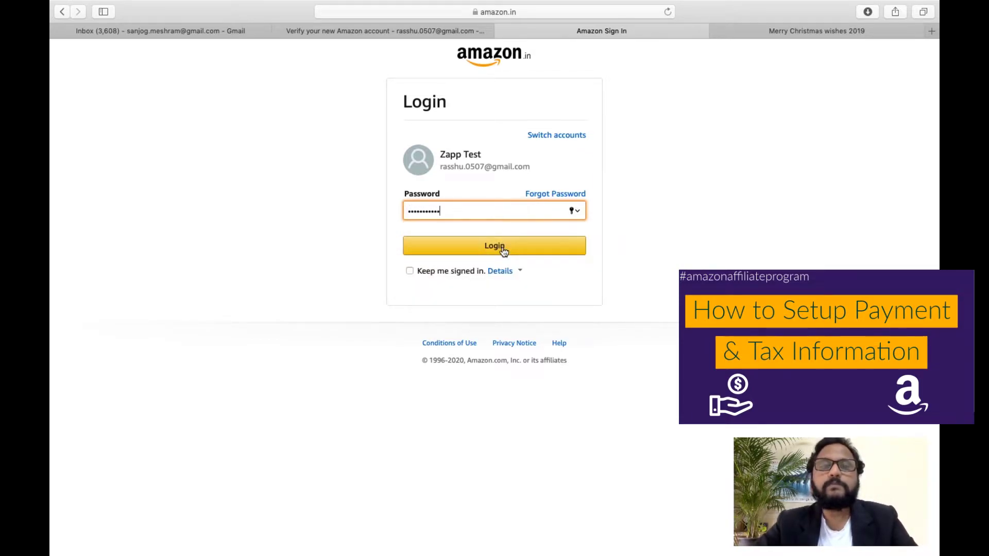
left_click(504, 251)
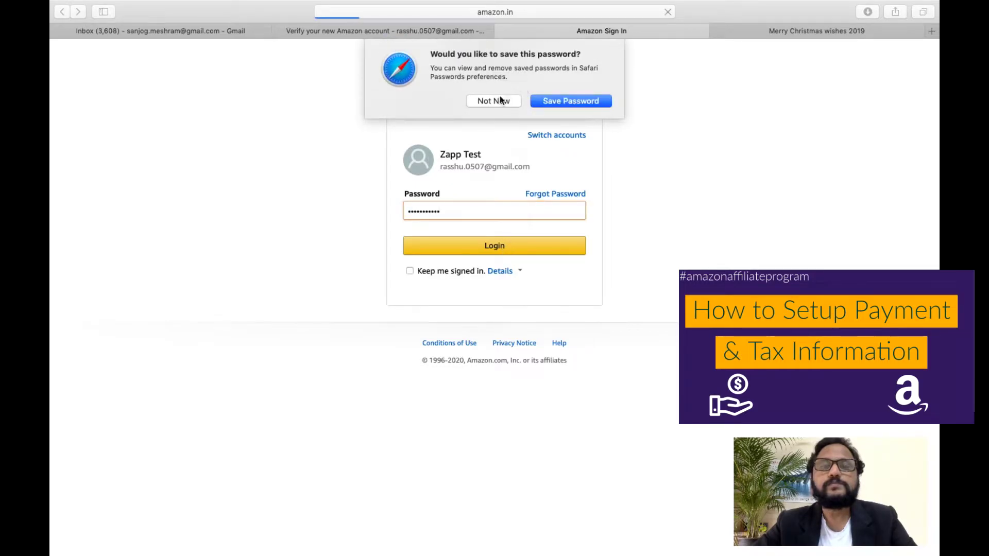
left_click(496, 100)
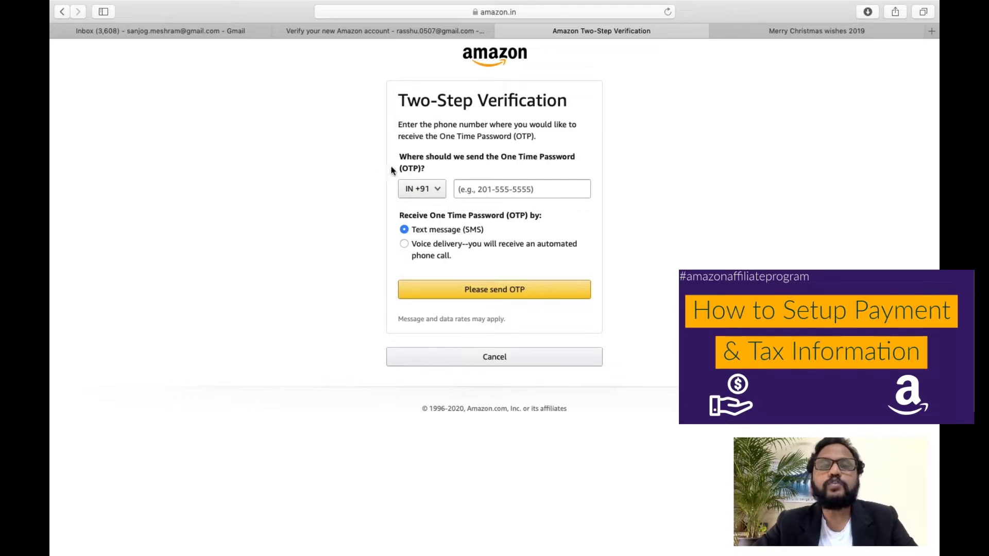
left_click(460, 190)
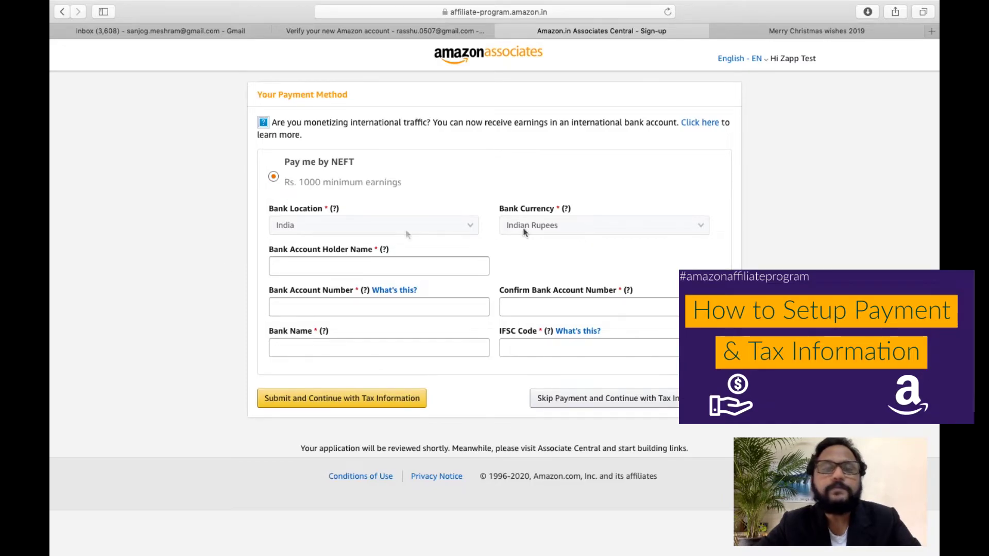
left_click(289, 265)
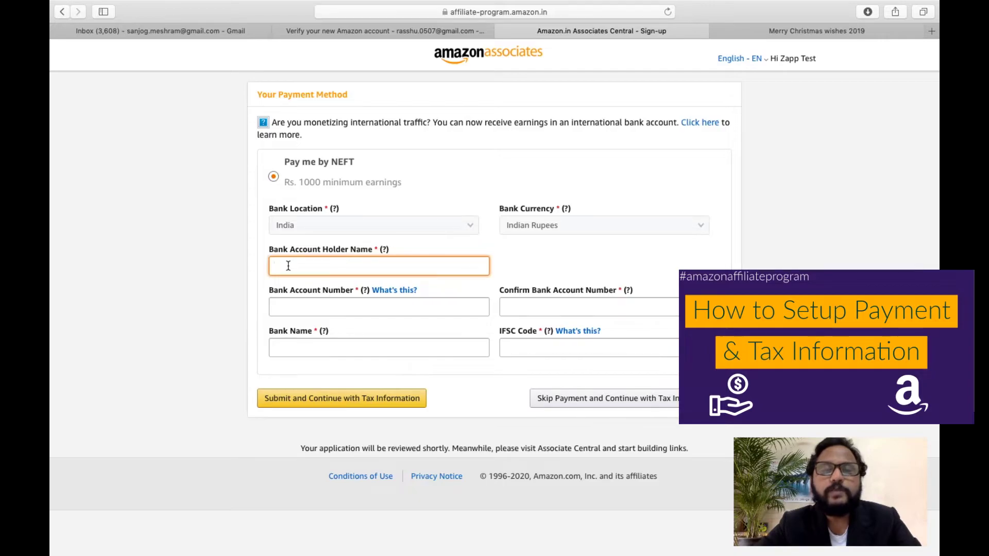
left_click(288, 312)
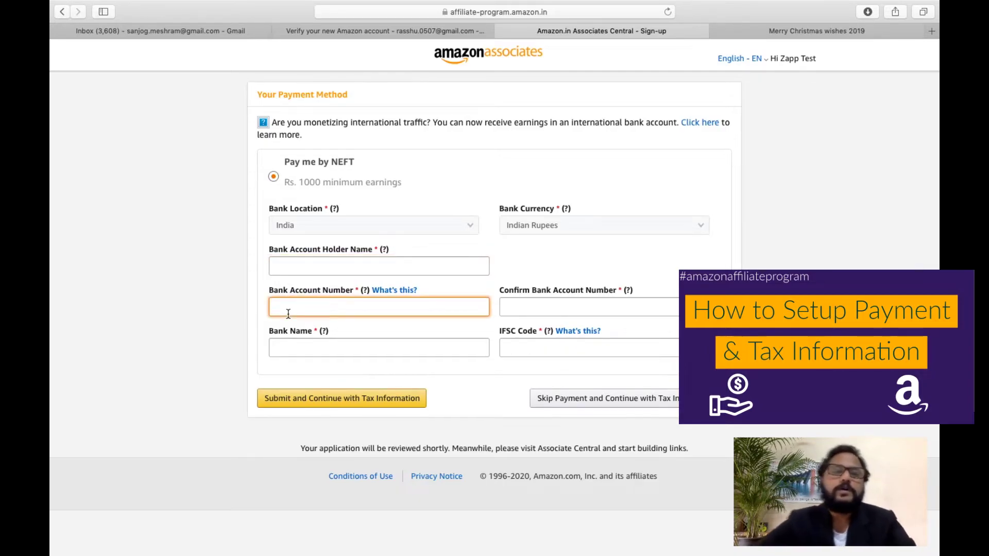
left_click(300, 350)
left_click(548, 302)
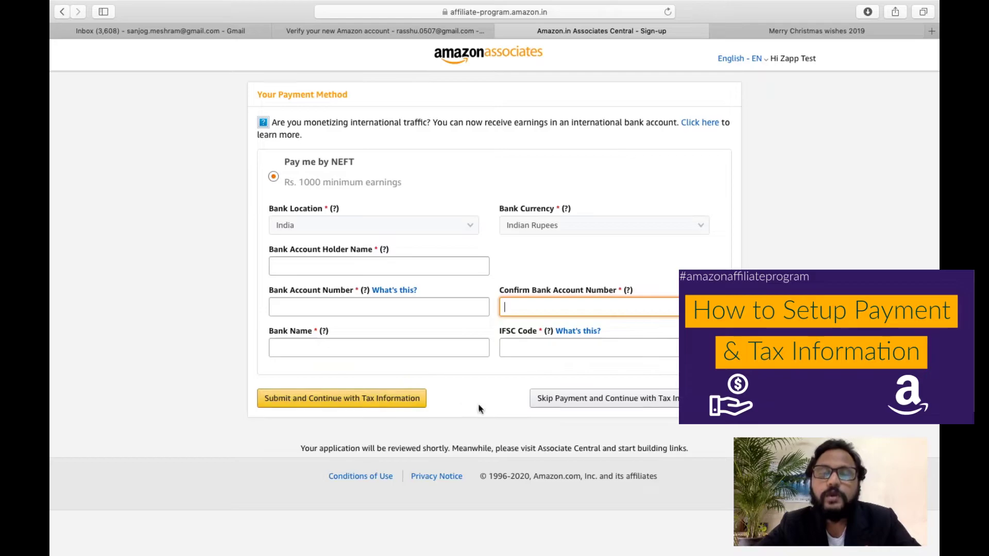
left_click(576, 401)
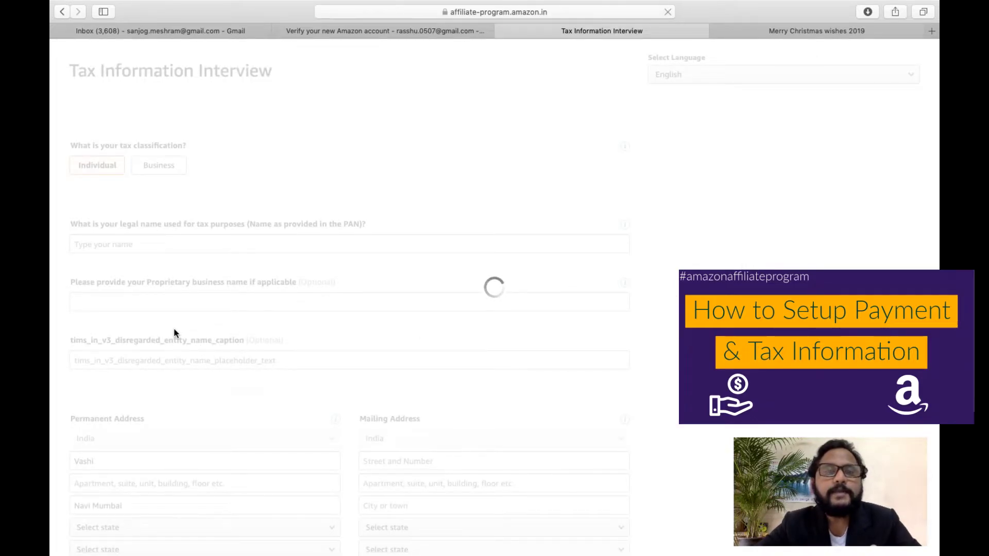
Look over the Tax Interview form's legal name and other fields.
scroll(172, 328, "down", 3)
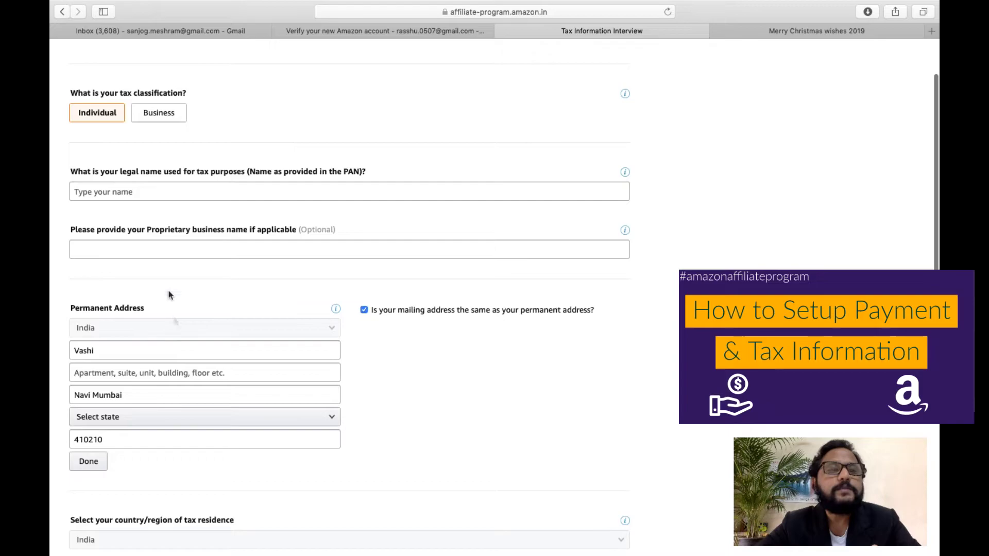
left_click(99, 191)
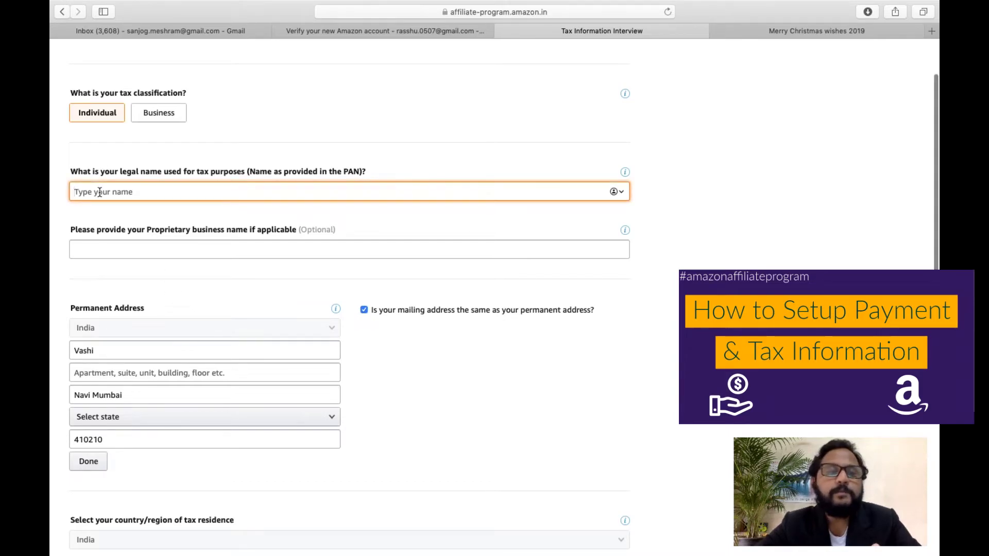
scroll(100, 192, "down", 2)
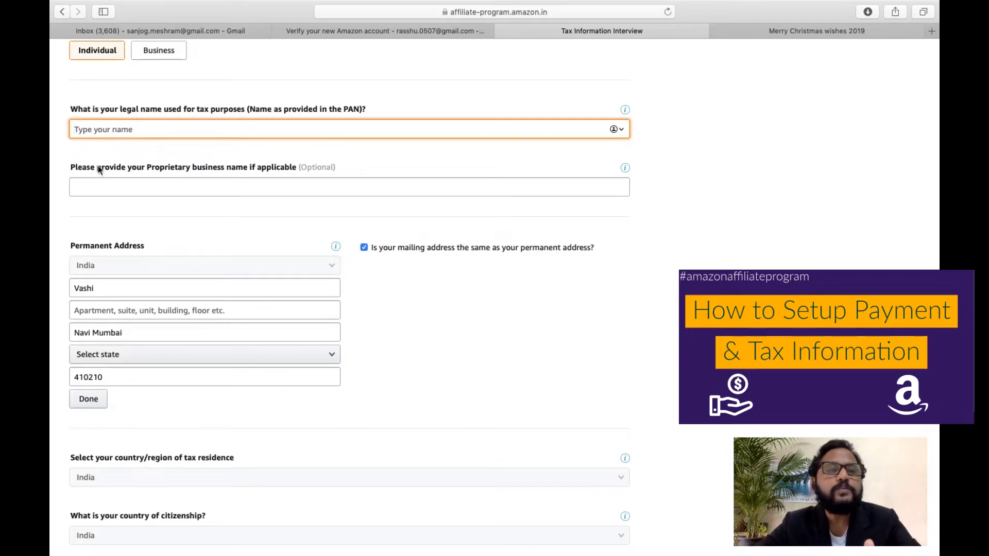
scroll(201, 188, "down", 12)
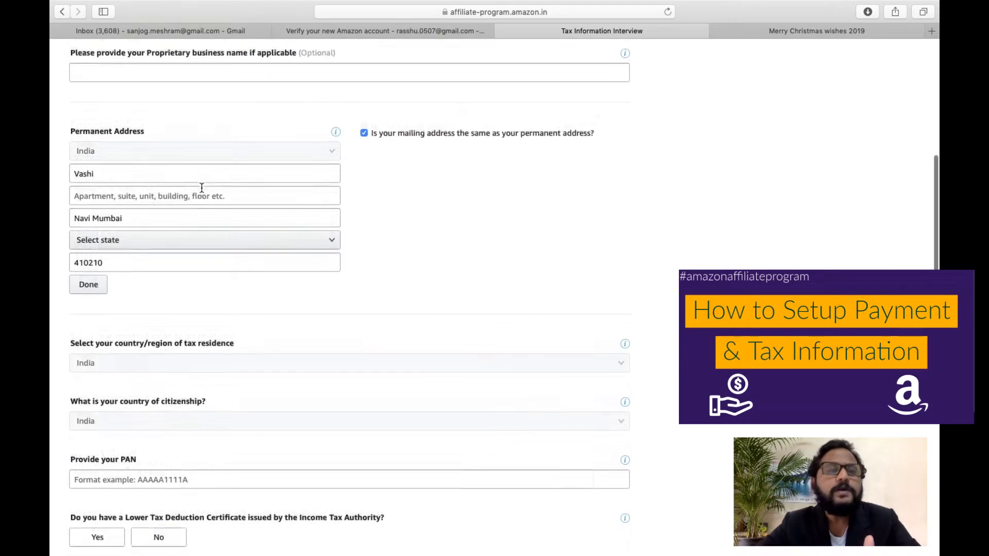
scroll(268, 288, "up", 1)
right_click(268, 288)
left_click(206, 257)
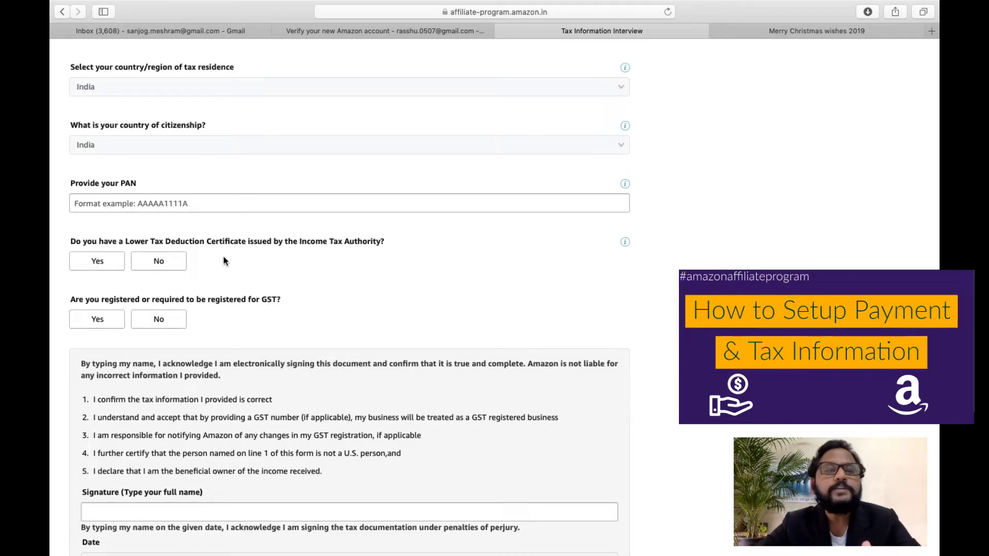
scroll(240, 286, "down", 3)
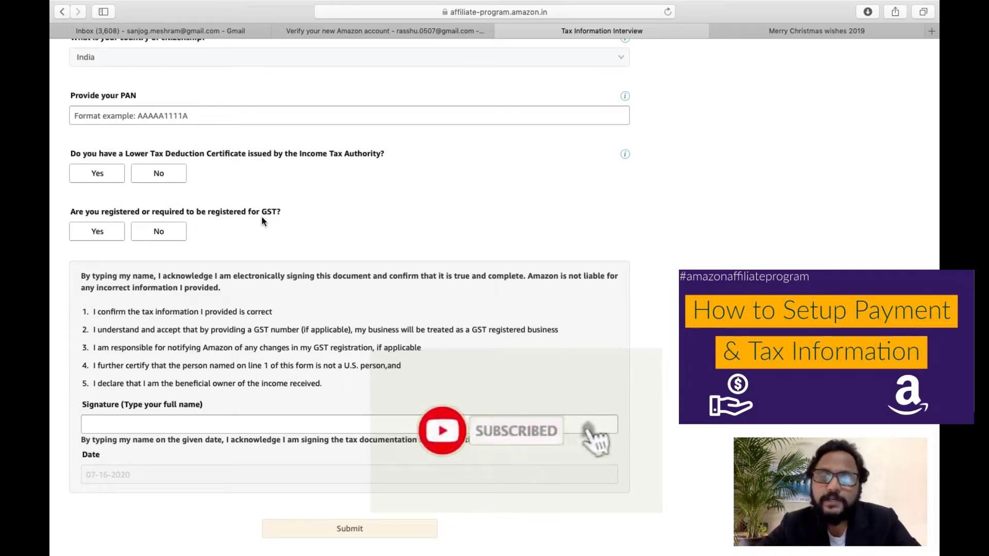
scroll(137, 349, "down", 1)
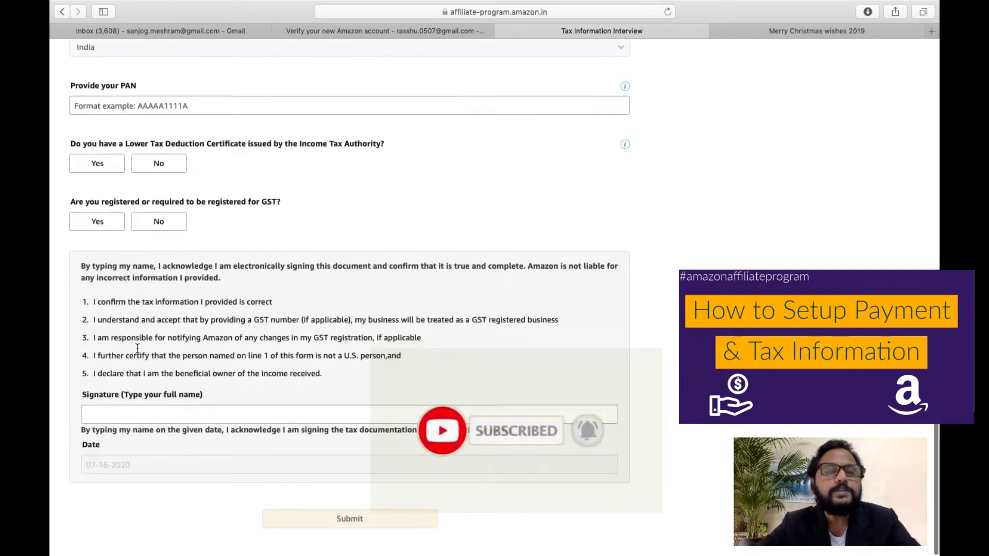
scroll(138, 349, "up", 1)
Exit the tax interview without saving, returning to Your Associates Account.
left_click(135, 424)
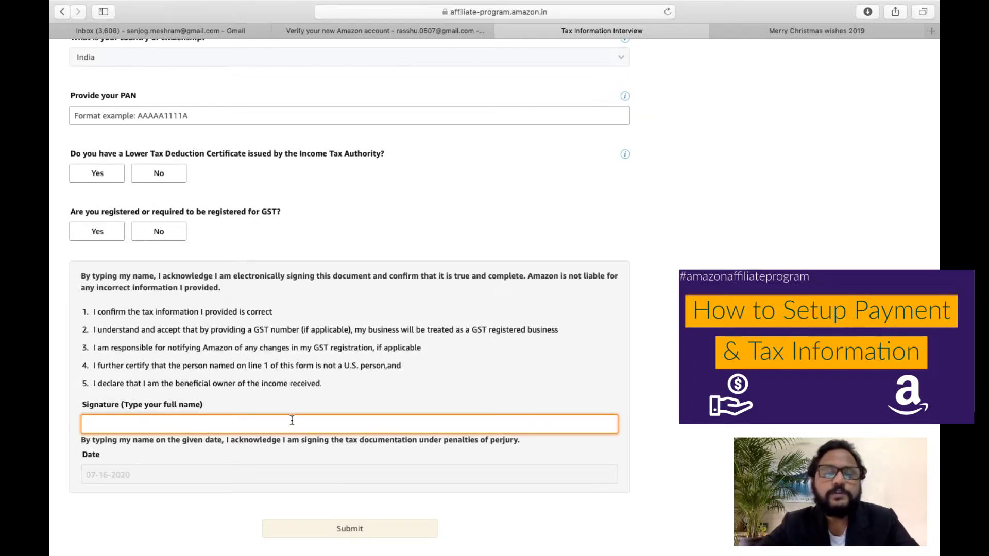
scroll(292, 421, "up", 15)
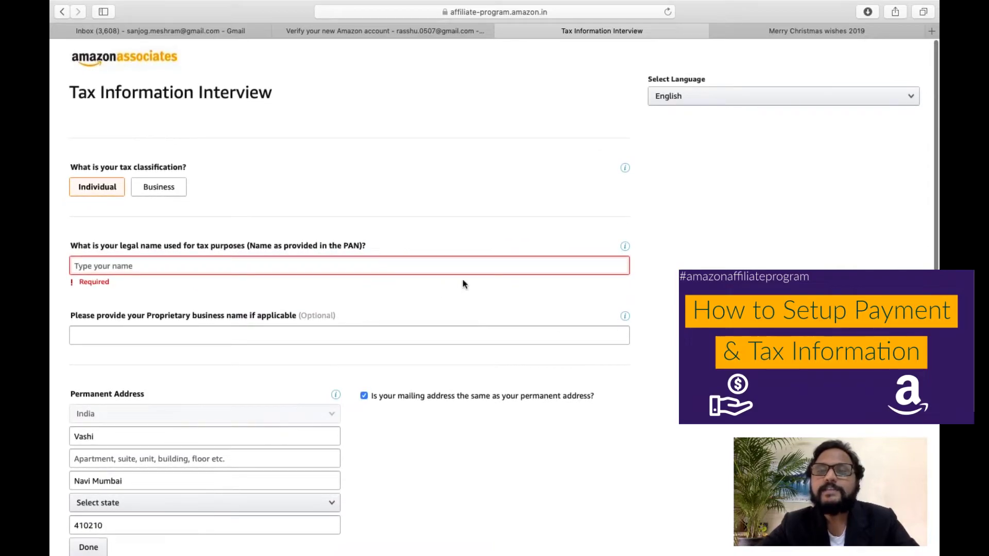
left_click(122, 61)
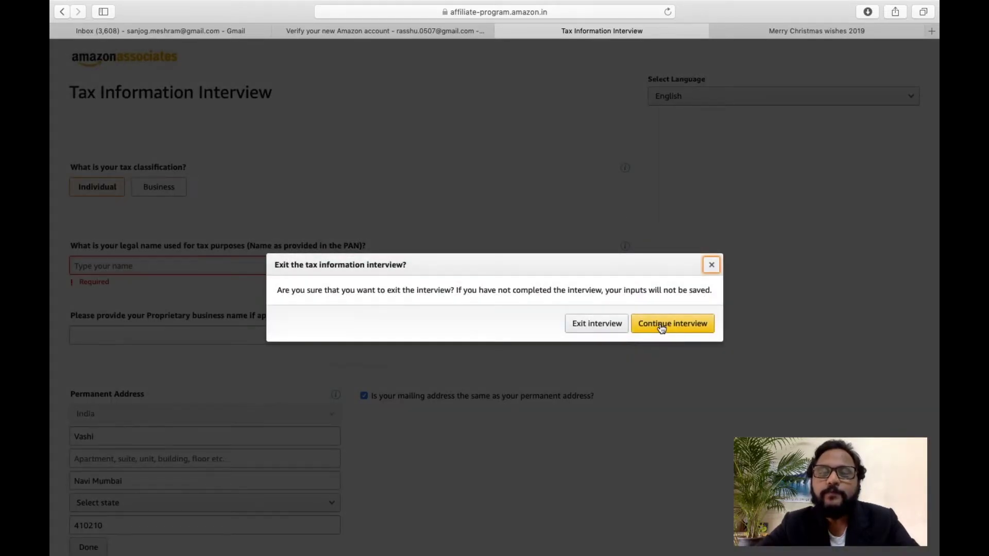
left_click(617, 328)
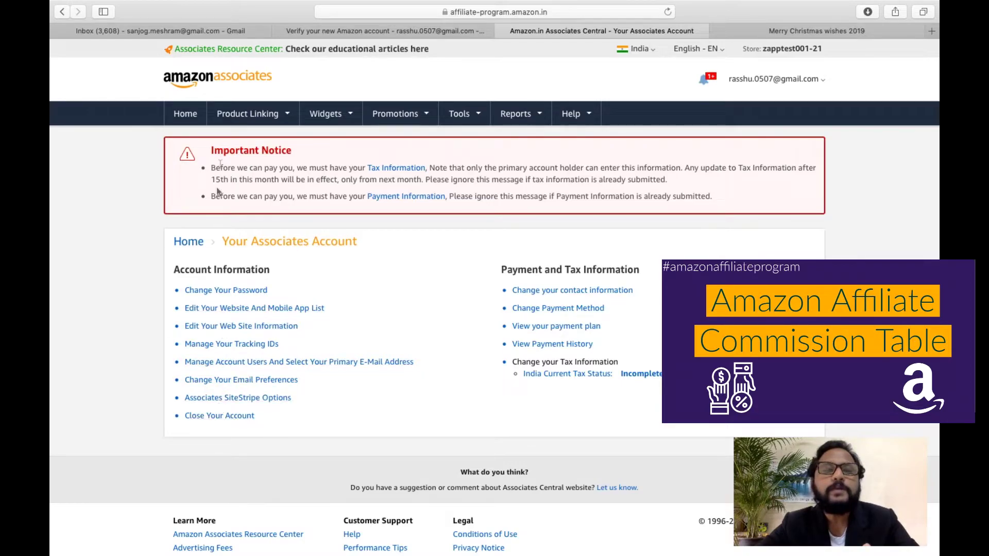
mouse_move(442, 109)
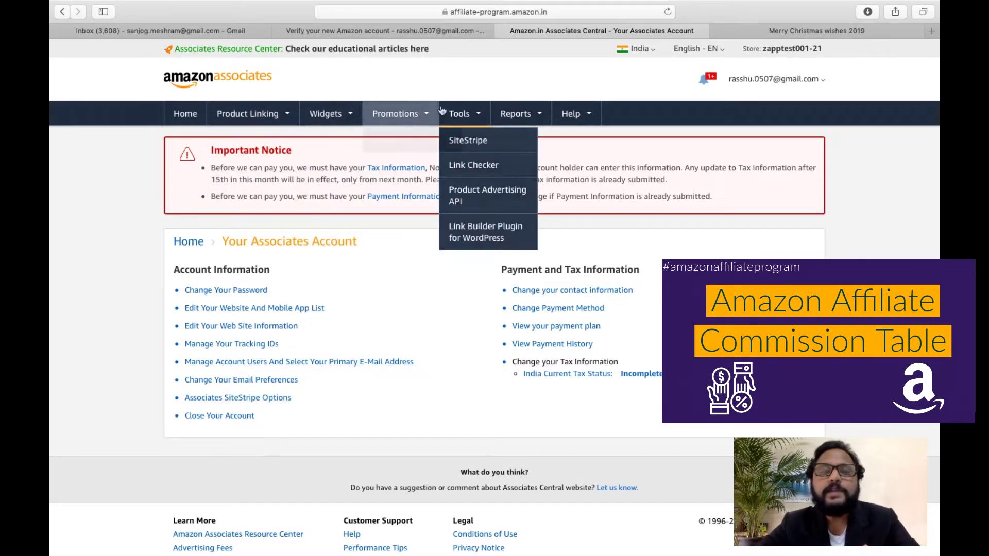
mouse_move(509, 117)
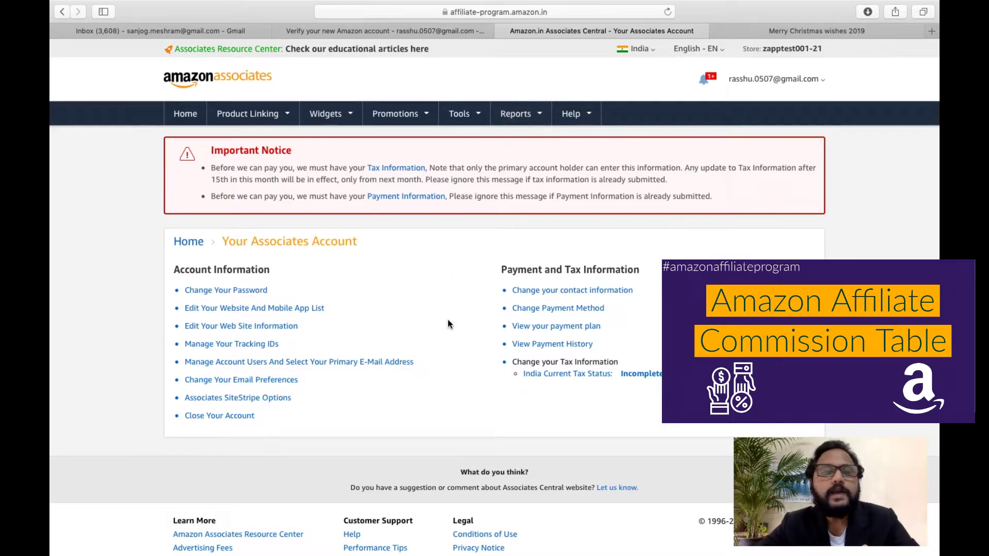
Read Table 1 Fixed Advertising Rates in the payment plan, zoomed in, then return Home.
left_click(551, 327)
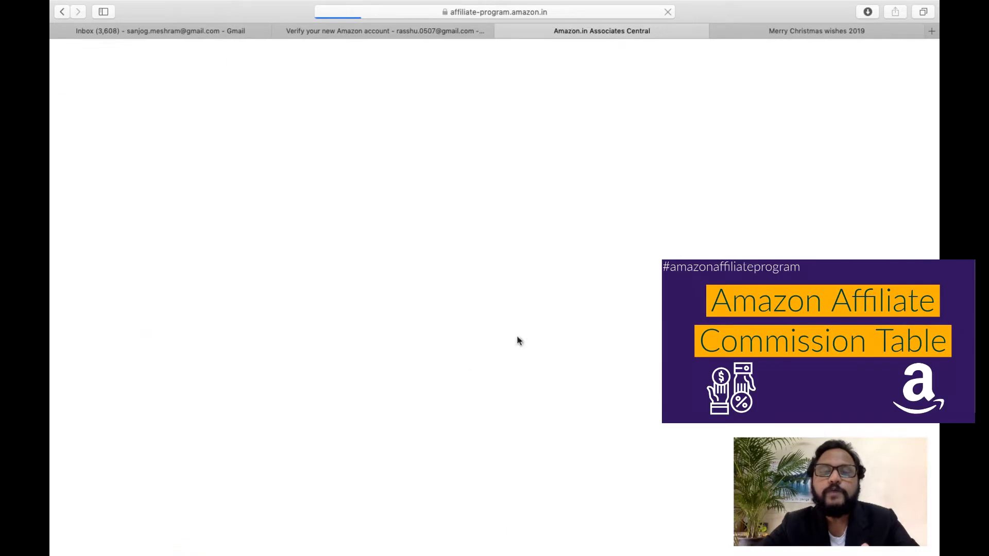
scroll(389, 337, "down", 5)
scroll(390, 337, "down", 3)
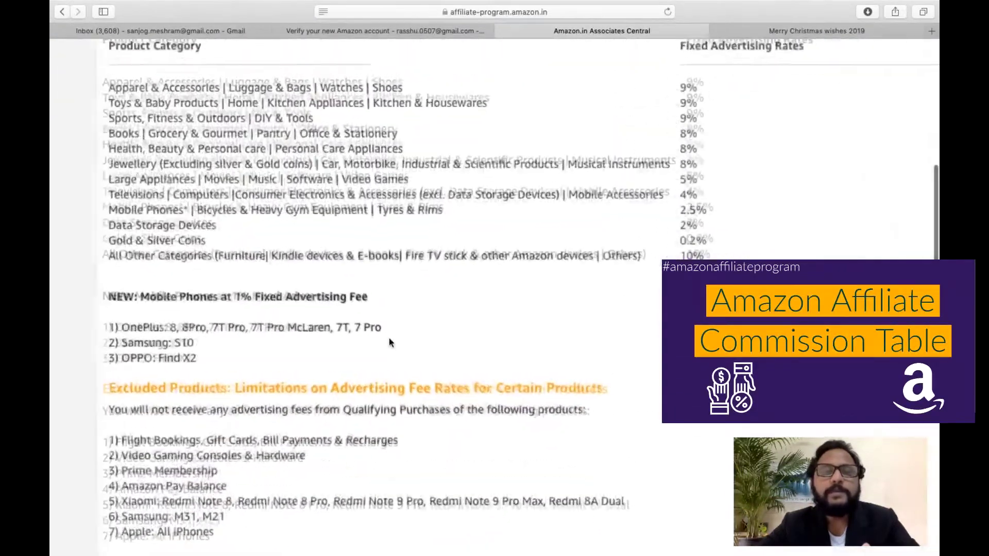
key("super+plus")
scroll(389, 339, "up", 5)
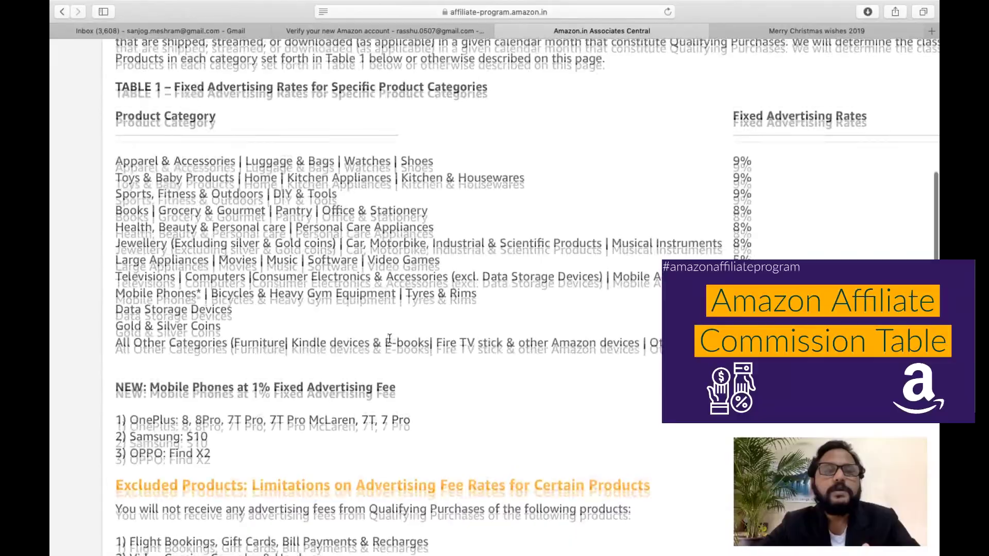
key("super+minus")
scroll(390, 340, "down", 5)
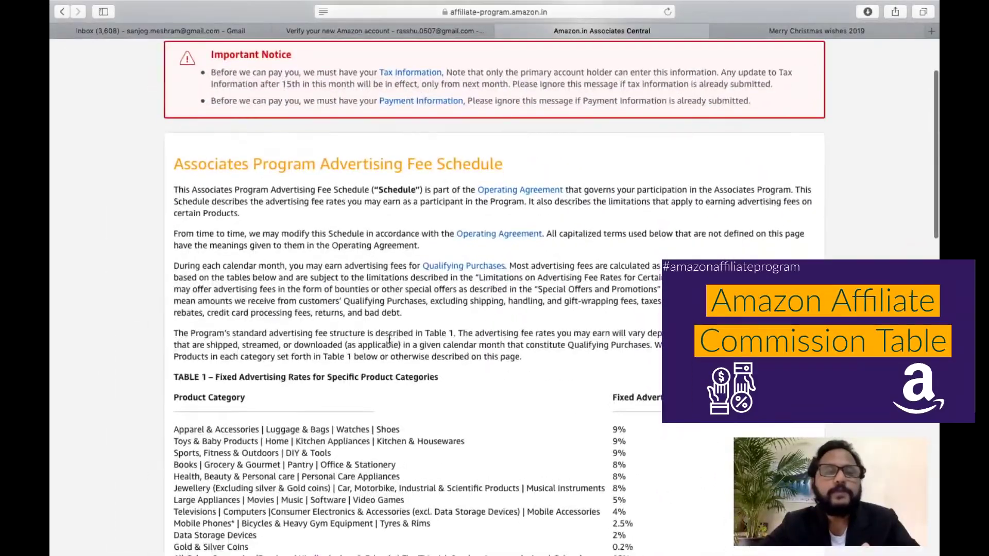
scroll(388, 338, "up", 1)
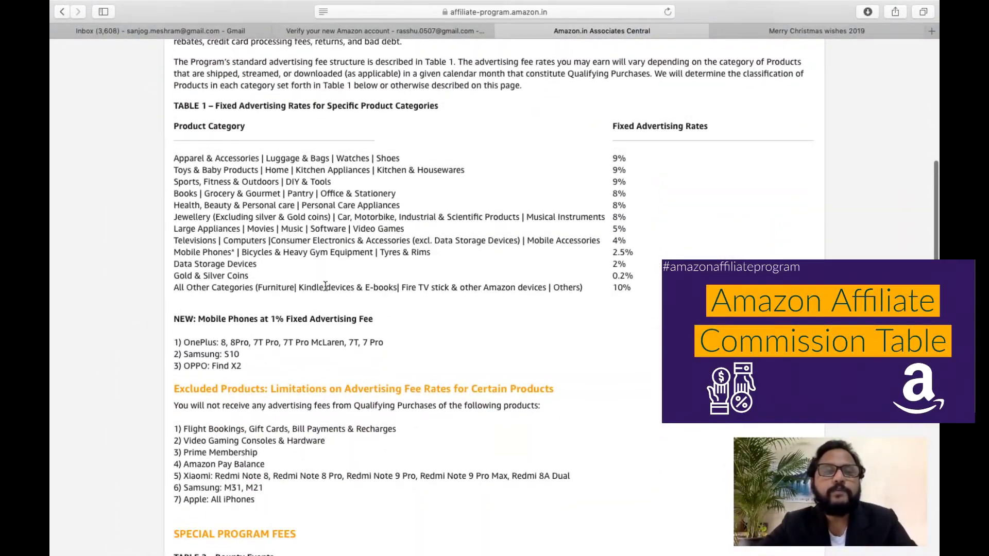
key("super+plus")
key("super+plus")
key("super+plus")
scroll(271, 267, "up", 1)
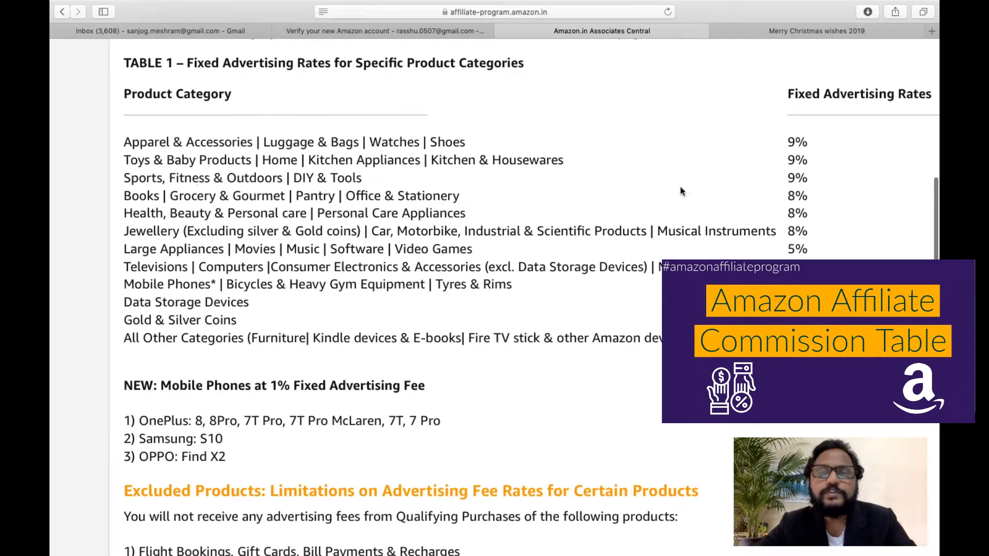
scroll(229, 331, "down", 5)
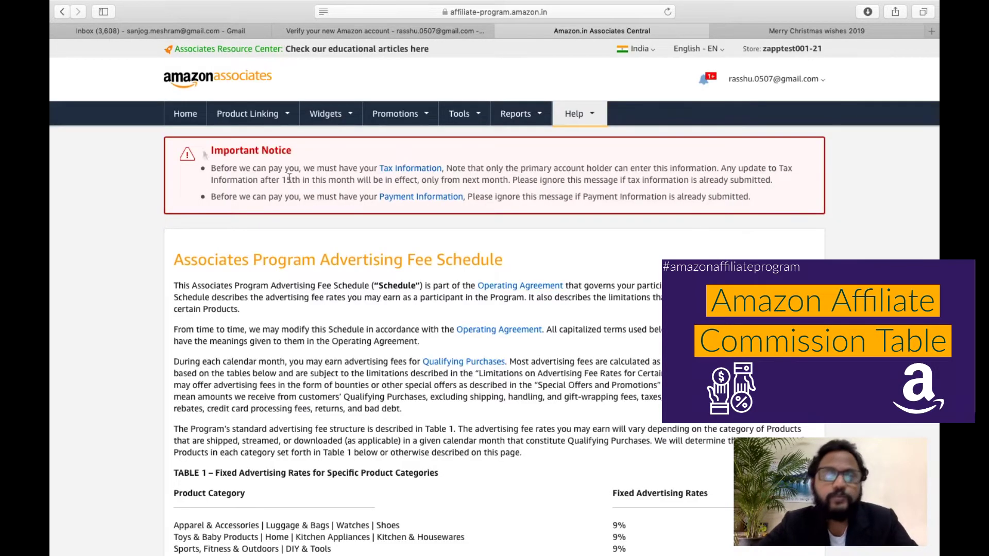
left_click(185, 113)
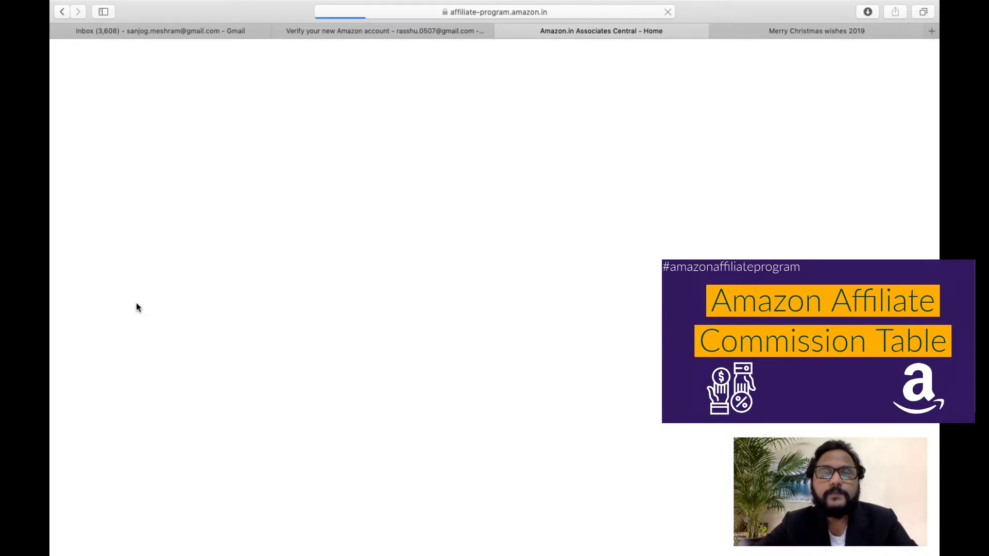
Dismiss the dashboard tour and browse the ₹0.00 earnings summary and Recommended for You books.
scroll(153, 372, "down", 5)
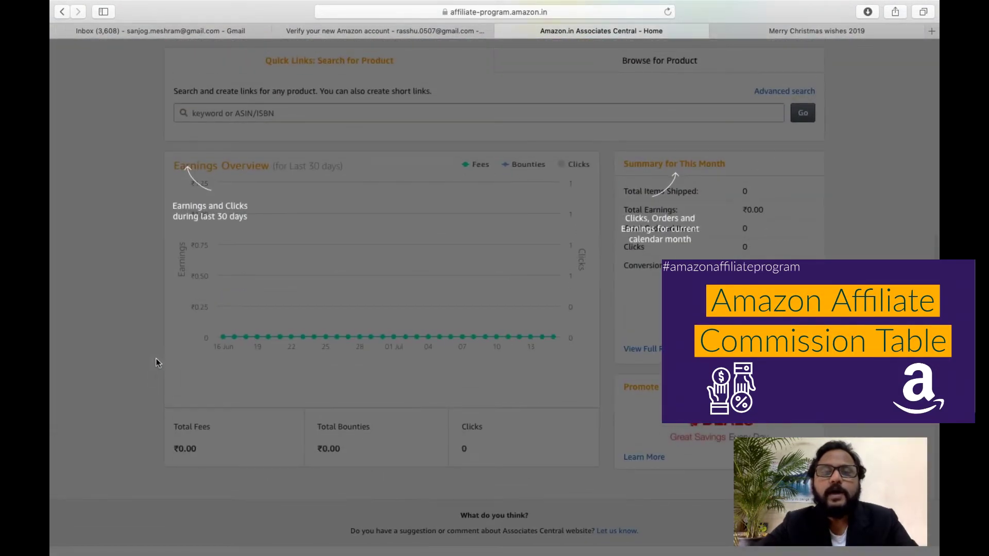
left_click(884, 188)
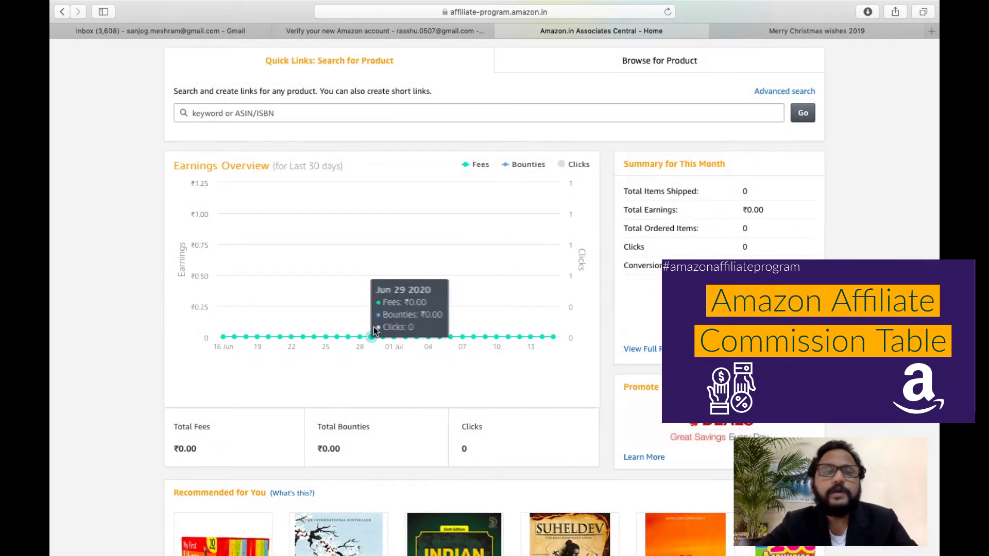
scroll(372, 325, "up", 2)
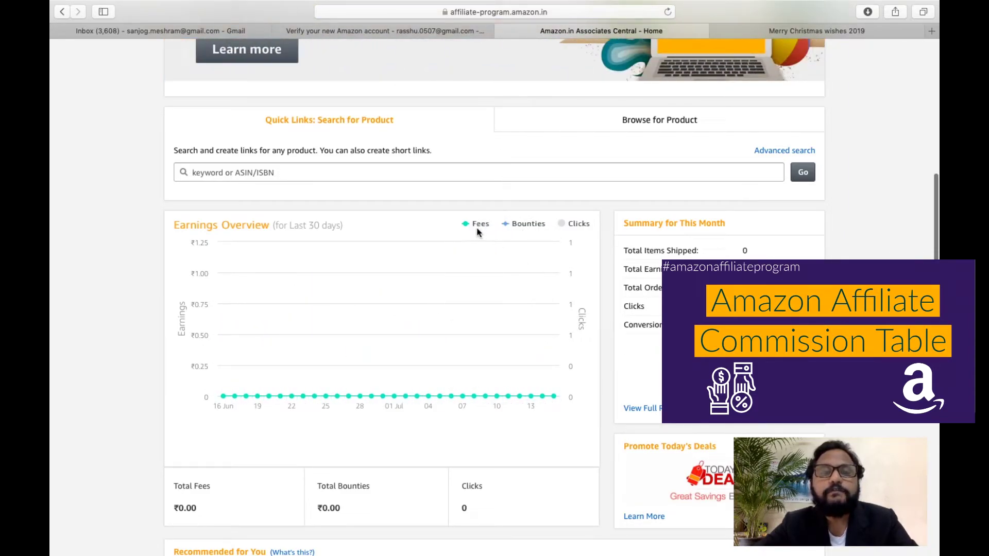
scroll(466, 335, "up", 2)
scroll(651, 405, "down", 5)
scroll(651, 403, "down", 5)
scroll(652, 403, "up", 8)
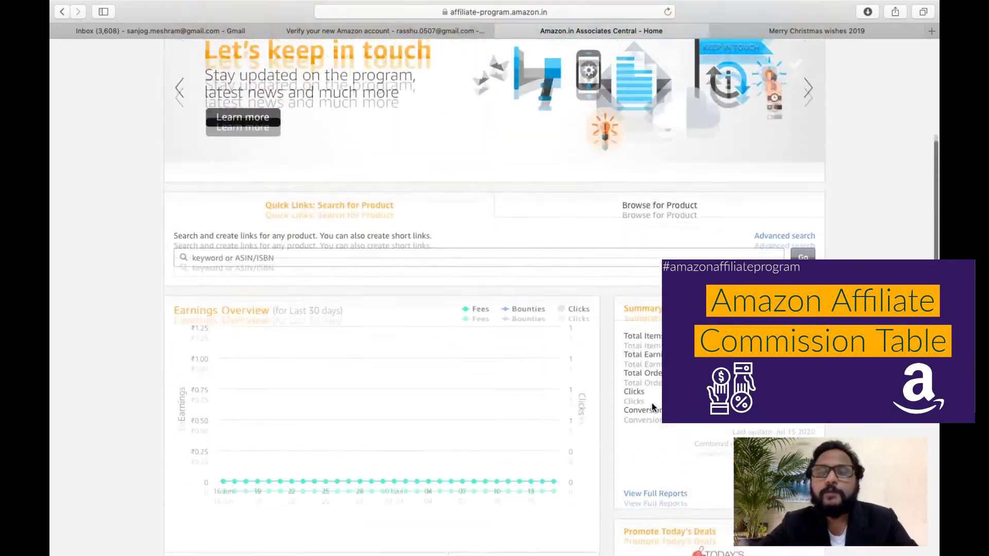
scroll(651, 403, "up", 2)
scroll(651, 403, "down", 10)
mouse_move(253, 257)
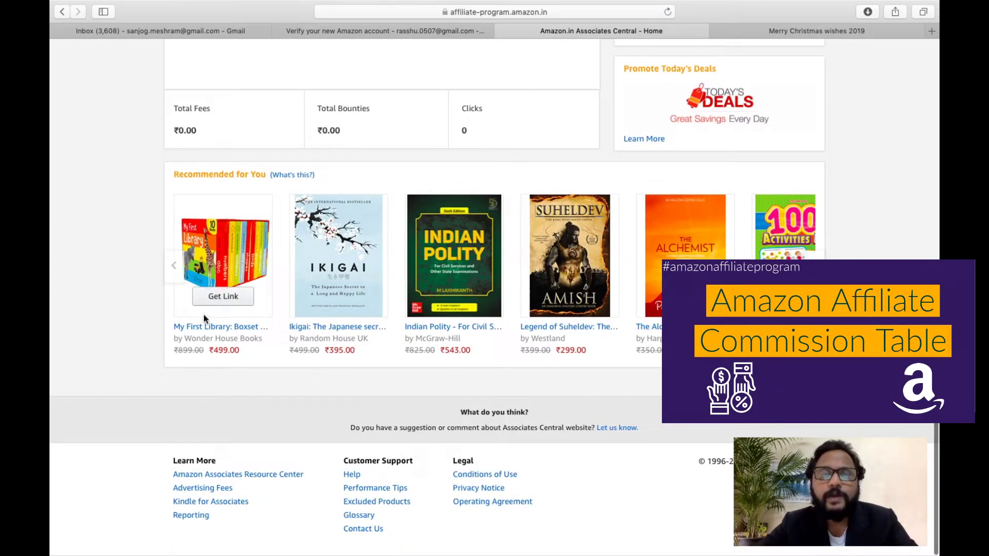
mouse_move(305, 303)
scroll(305, 303, "up", 2)
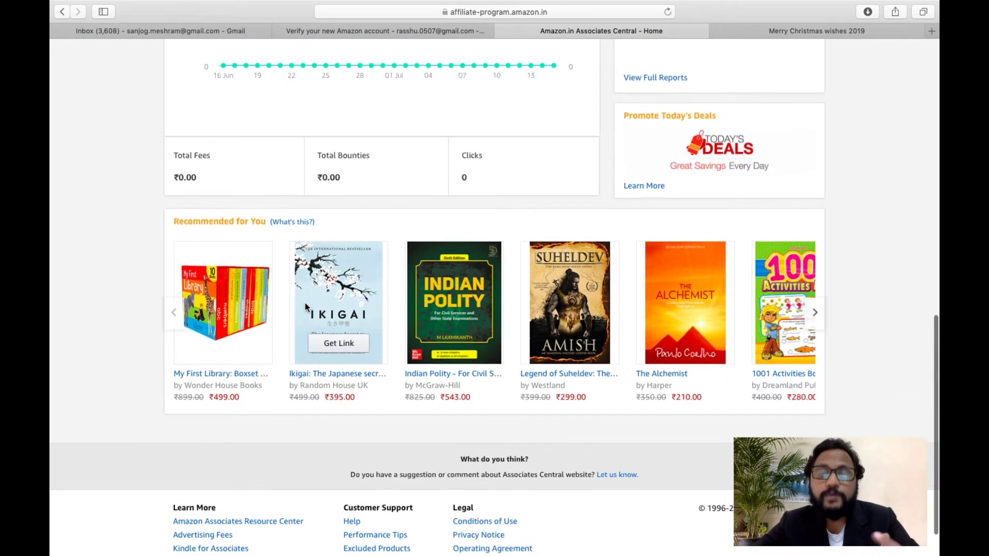
scroll(305, 303, "up", 2)
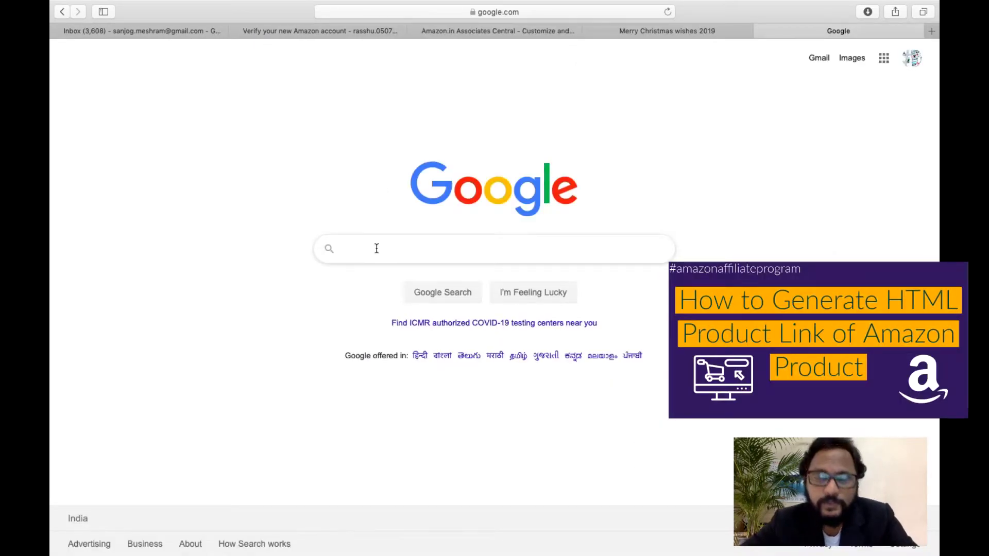
Search Google for 'amazon india' and open the first amazon.in result.
left_click(377, 248)
type("amazon")
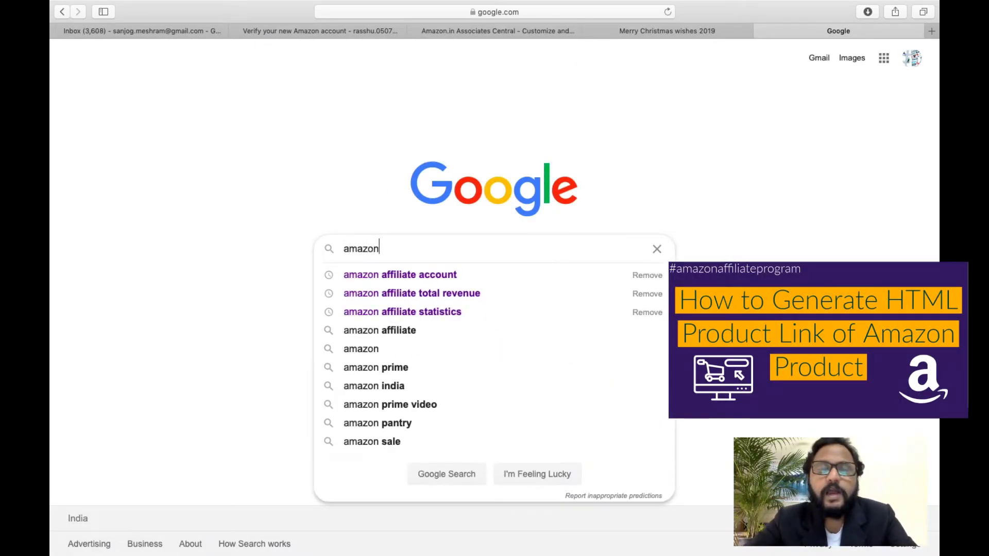
key("Down")
key("Down")
key("Down")
key("Down")
key("Down")
type("in")
key("Down")
key("Down")
key("Return")
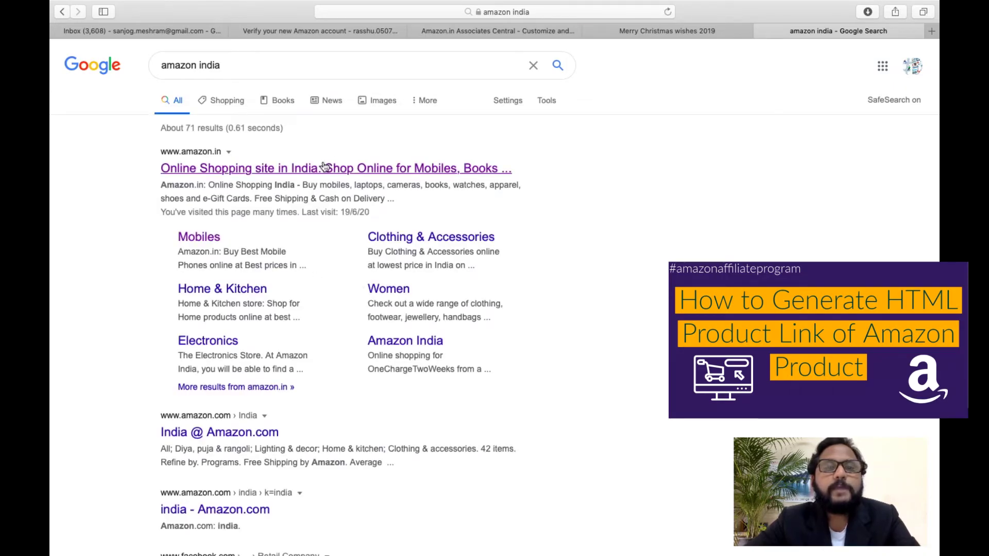
left_click(324, 168)
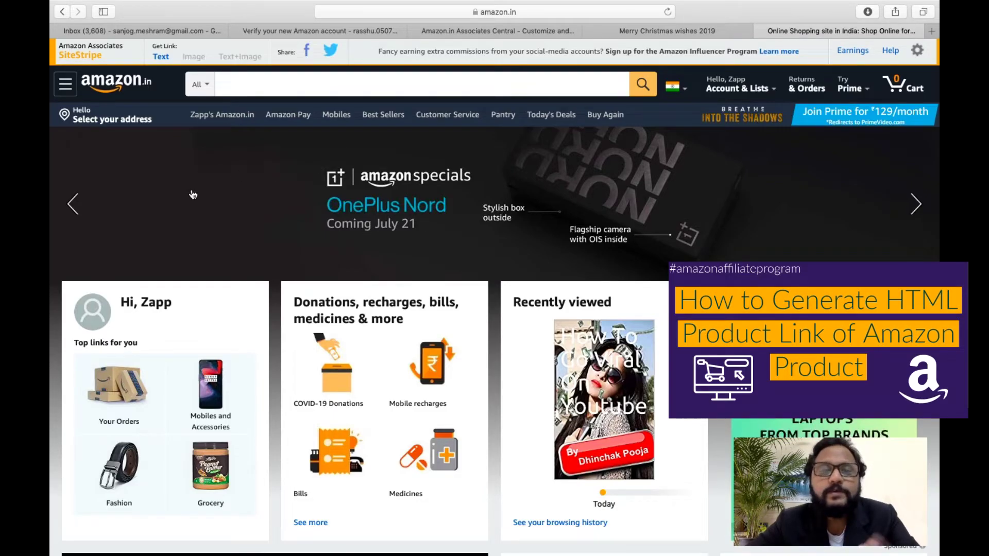
Search Amazon.in for 'best seller books' and open The Subtle Art of Not Giving a F*ck paperback (₹299.00).
scroll(193, 195, "down", 10)
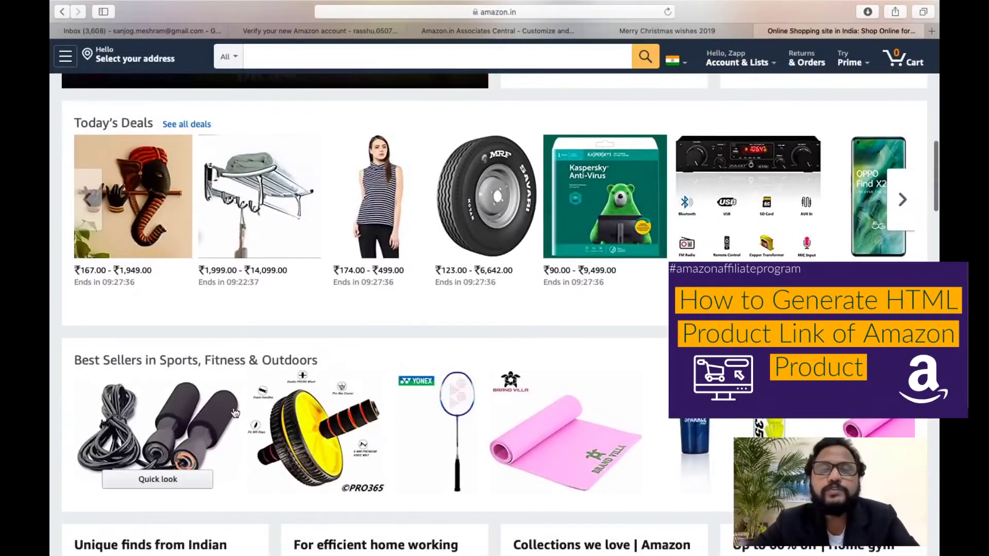
scroll(360, 306, "down", 8)
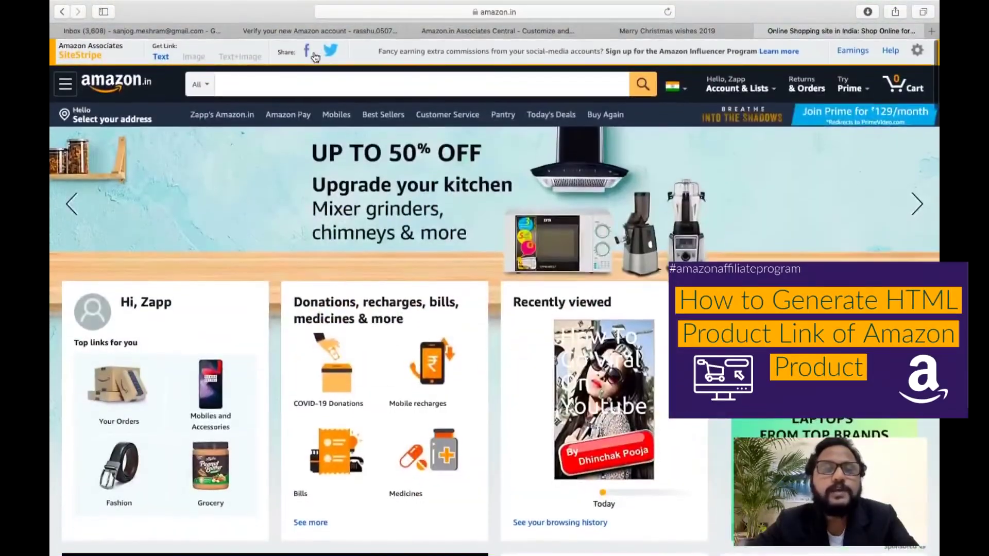
left_click(303, 80)
type("b")
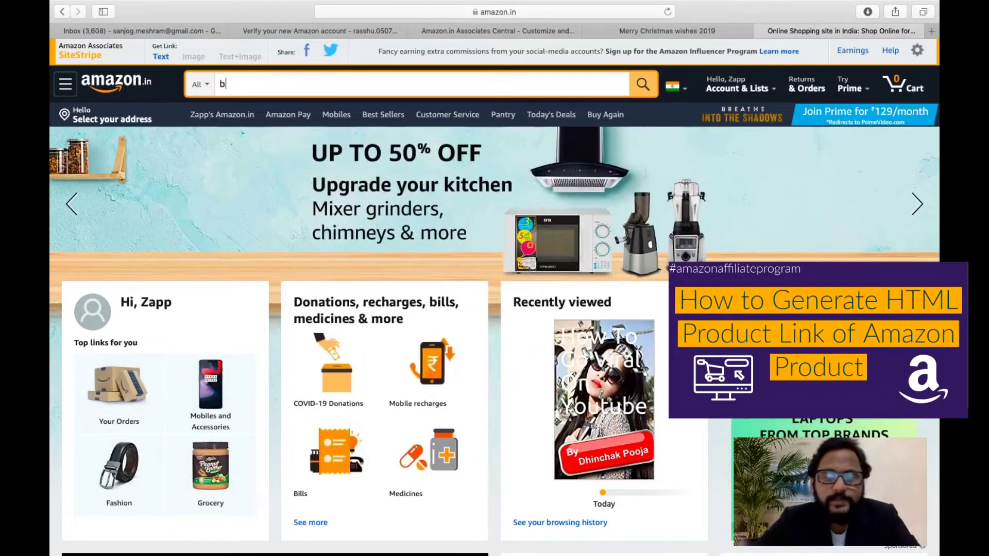
type("est sell")
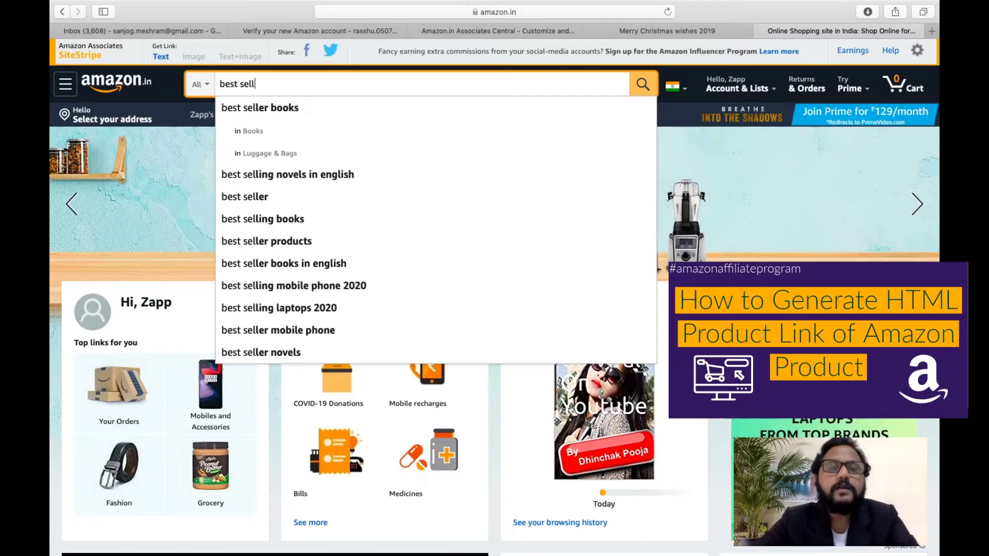
left_click(288, 106)
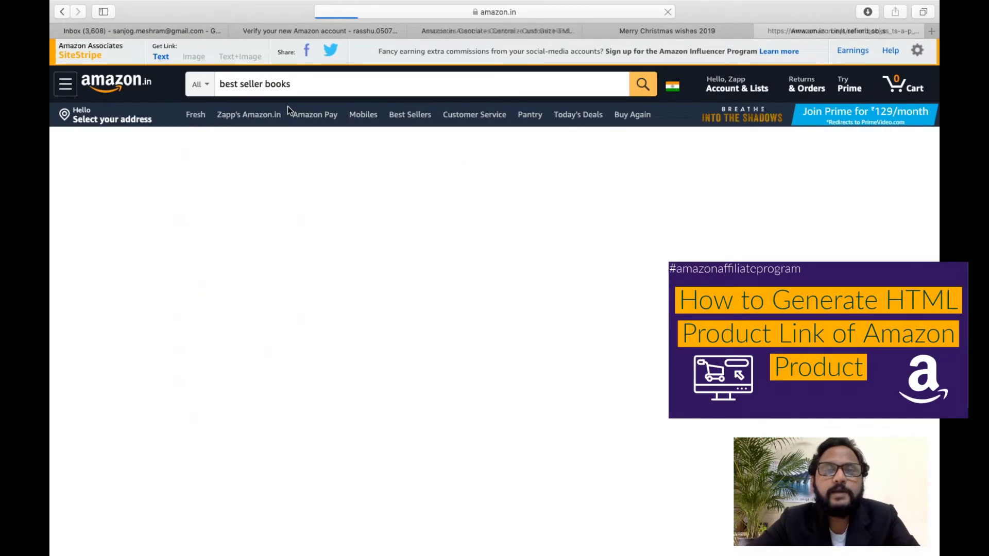
scroll(478, 249, "down", 5)
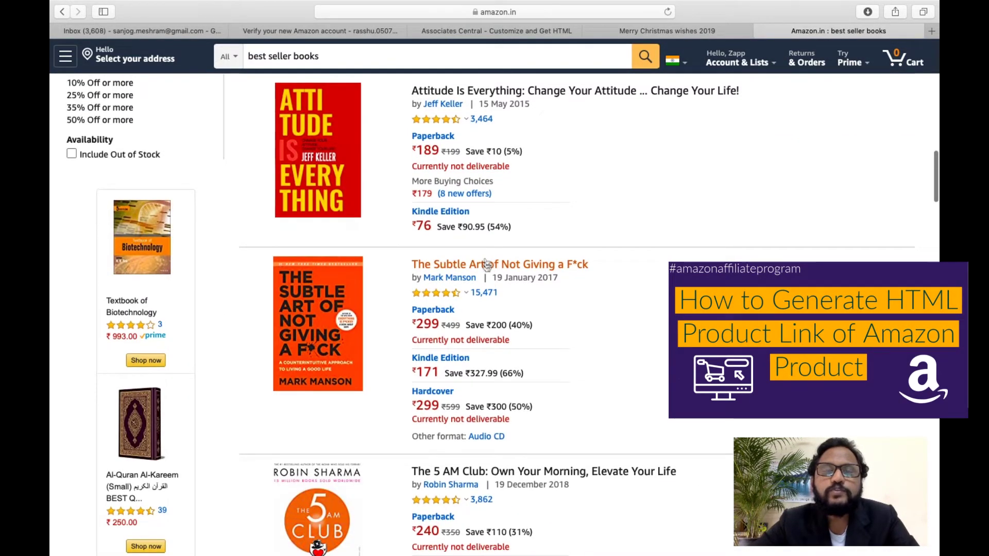
left_click(485, 266)
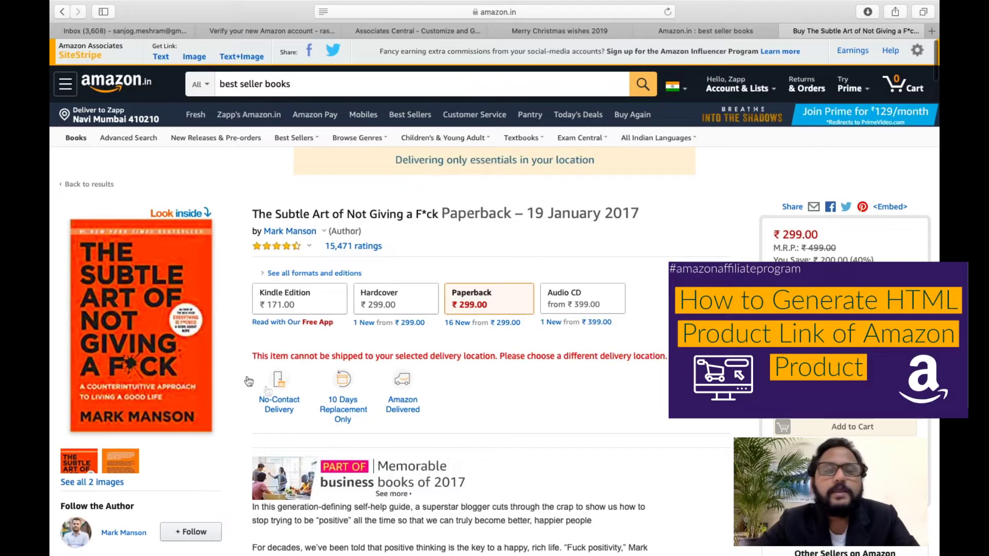
scroll(247, 376, "down", 10)
scroll(246, 375, "up", 10)
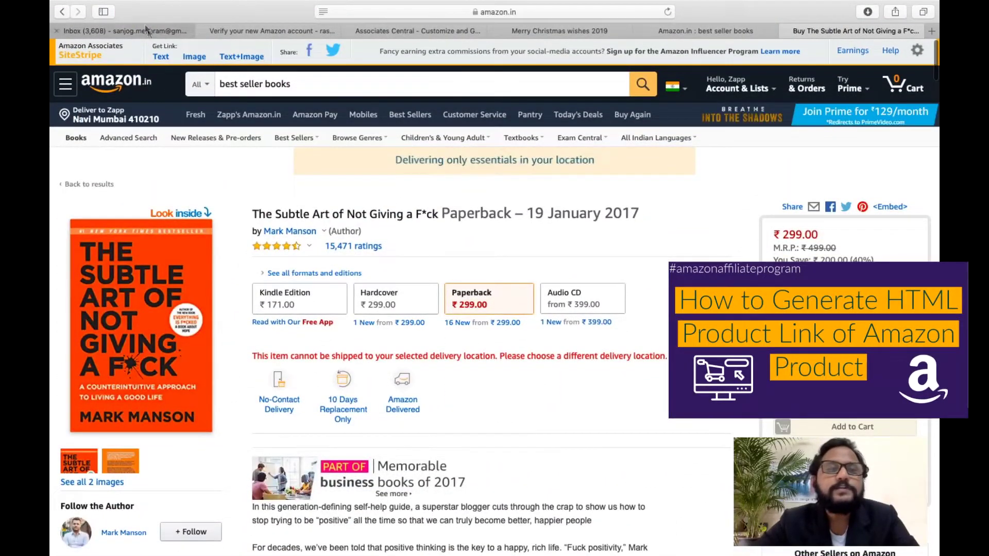
Preview SiteStripe Text, Image and Text+Image links, ending on the short amzn.to text link.
left_click(161, 57)
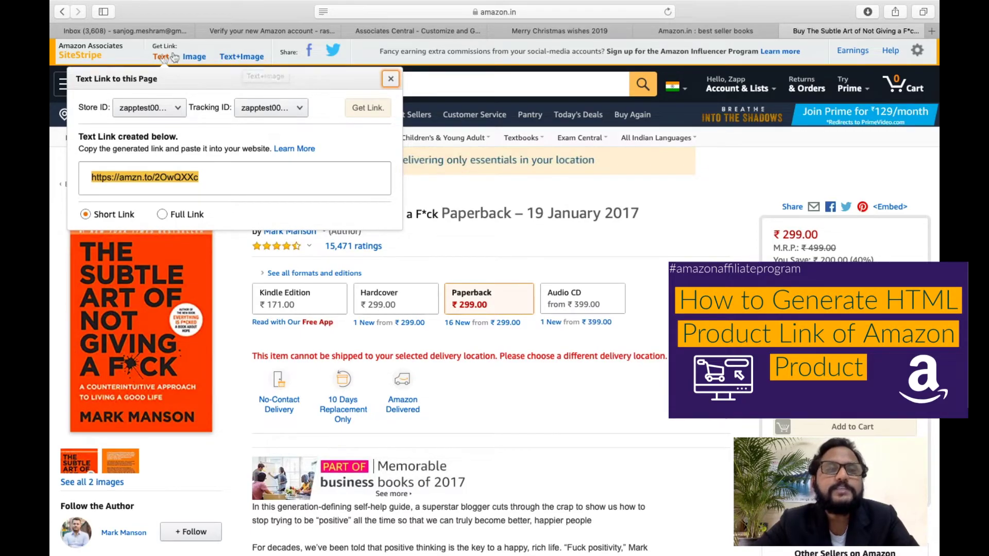
left_click(194, 58)
left_click(241, 56)
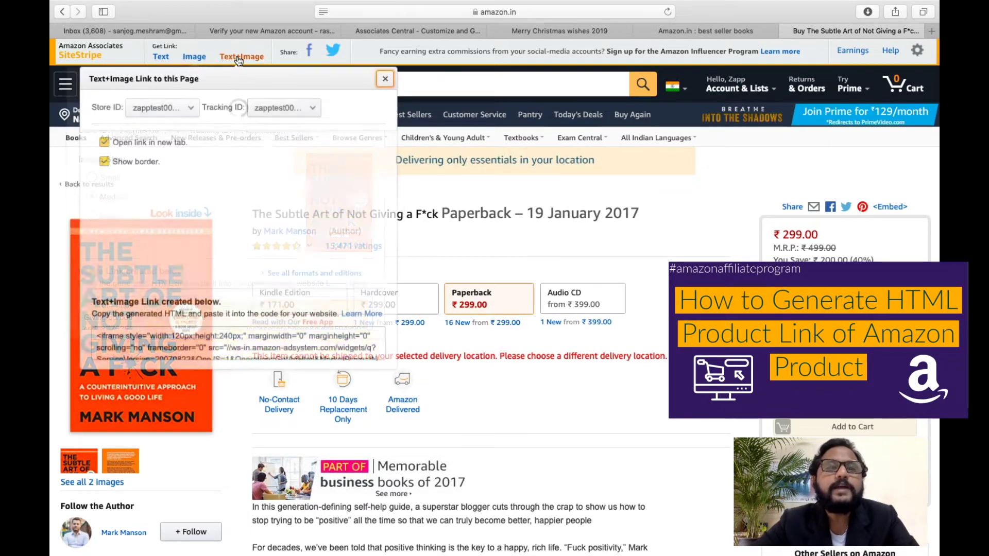
left_click(161, 58)
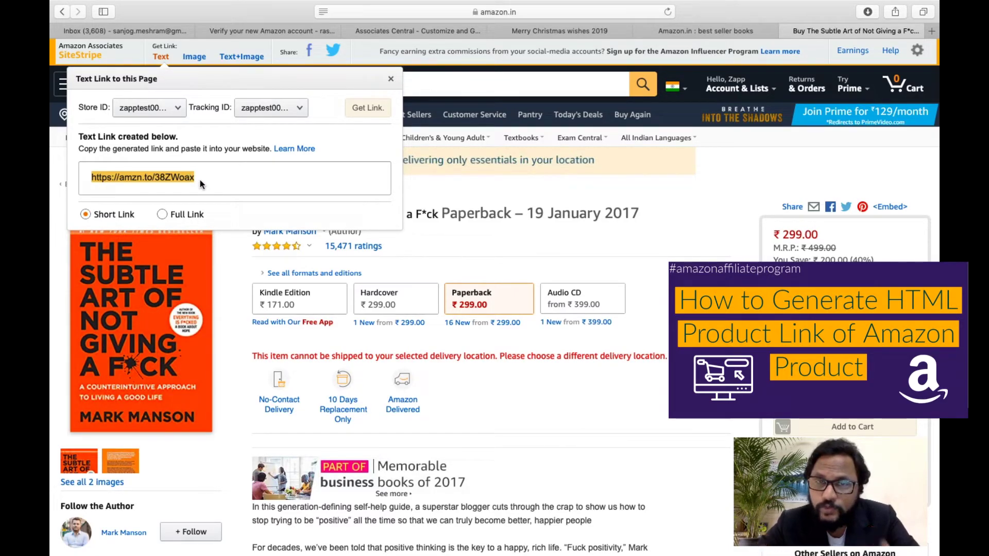
Copy the full HTML code of the book's SiteStripe image affiliate link.
left_click(195, 57)
scroll(165, 242, "down", 3)
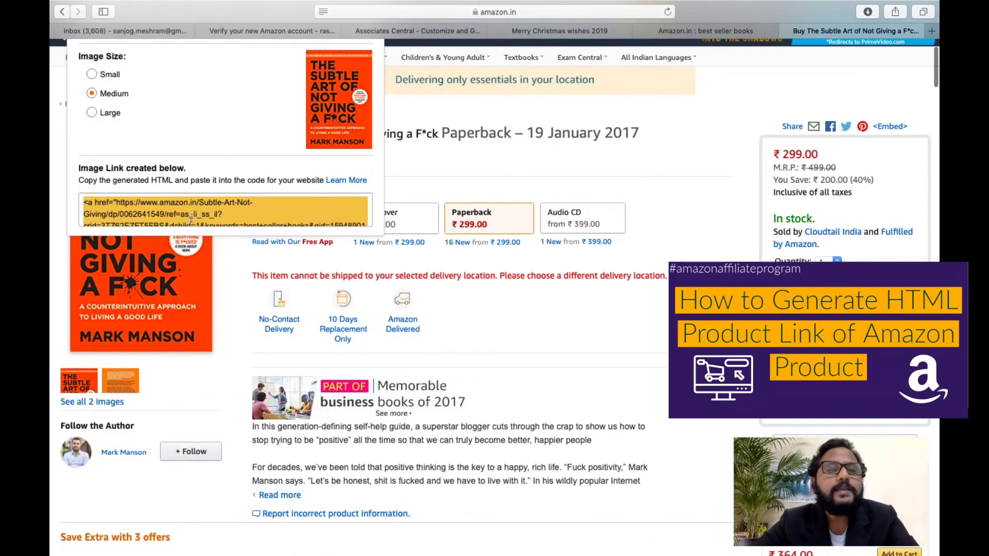
left_click(192, 216)
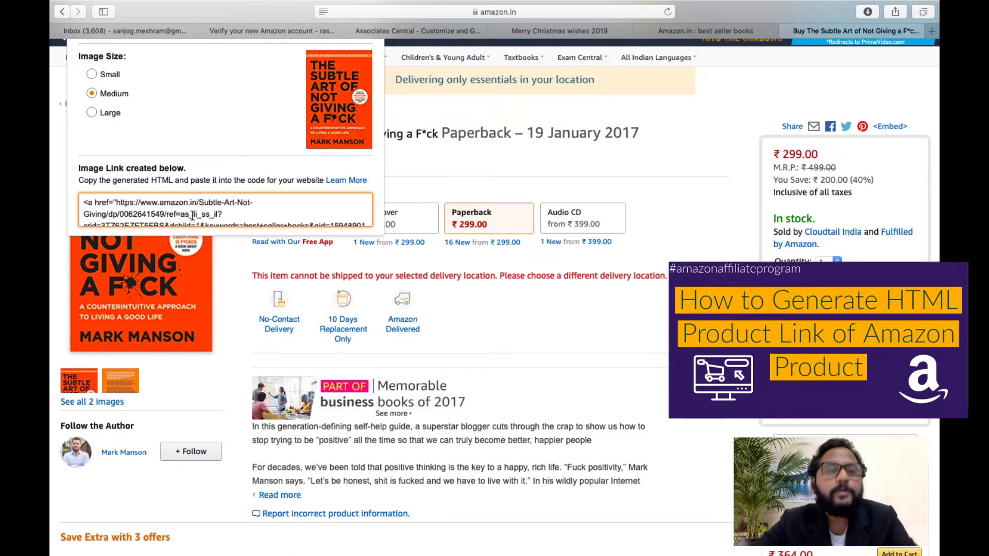
key("super+a")
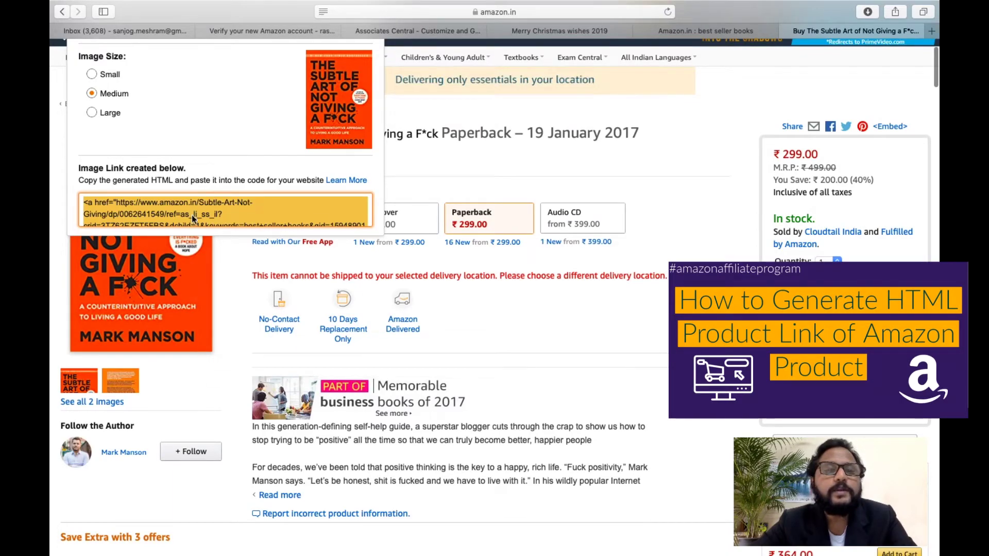
right_click(192, 215)
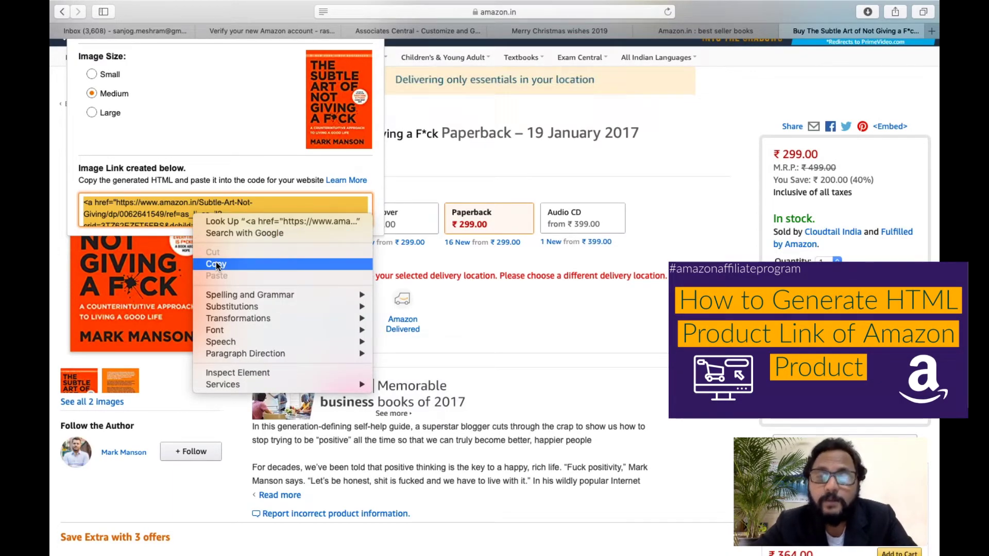
left_click(304, 184)
Preview the Text+Image link, then close the Text+Image and short text link popups.
scroll(289, 155, "up", 3)
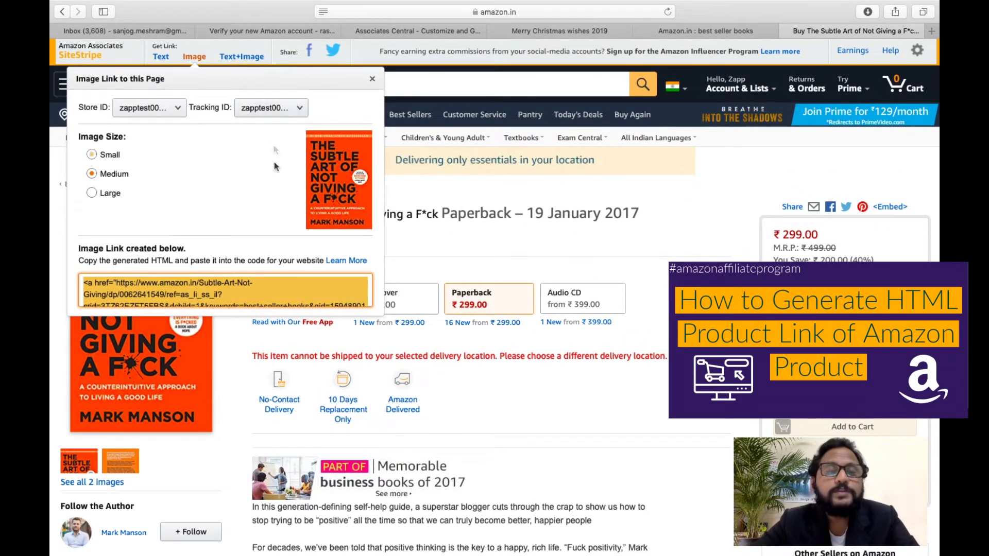
left_click(248, 59)
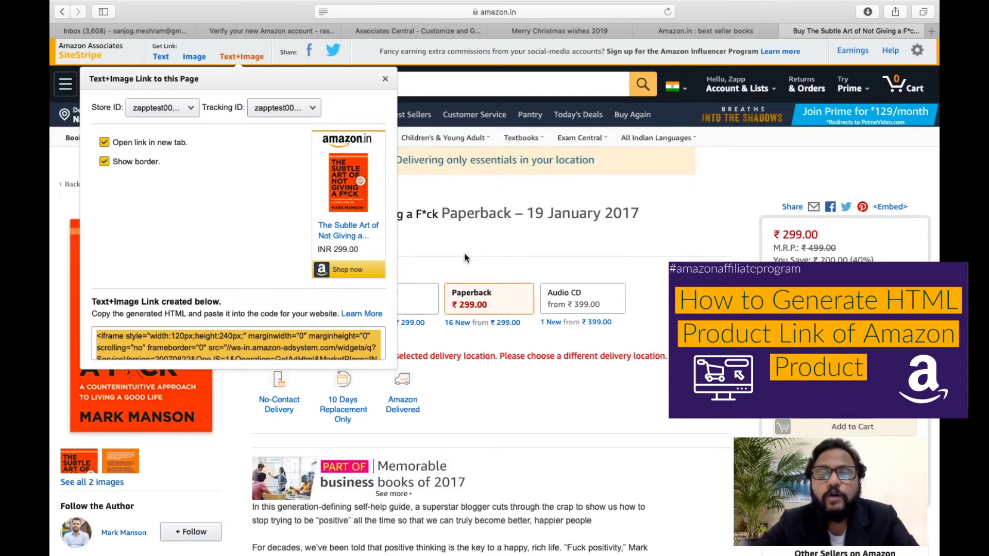
left_click(465, 257)
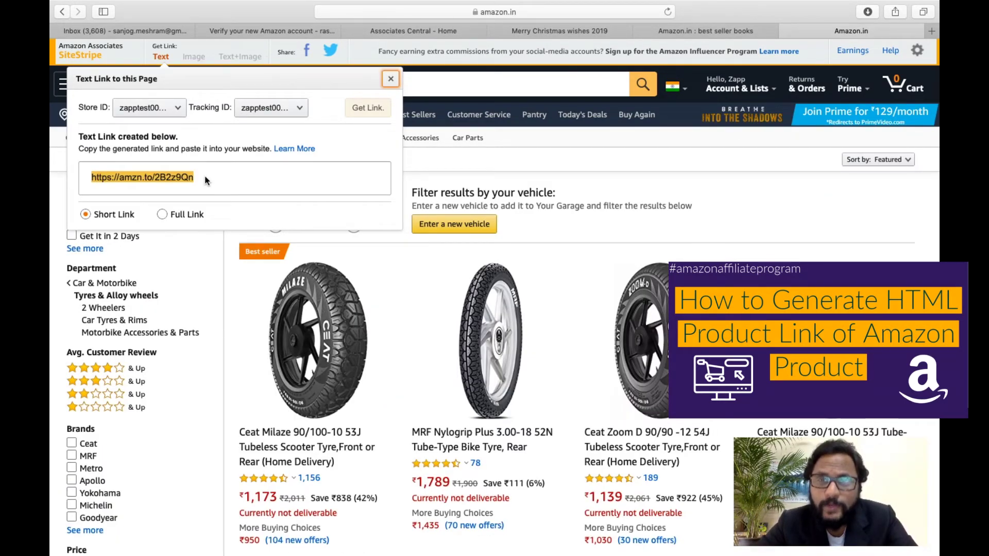
left_click(571, 163)
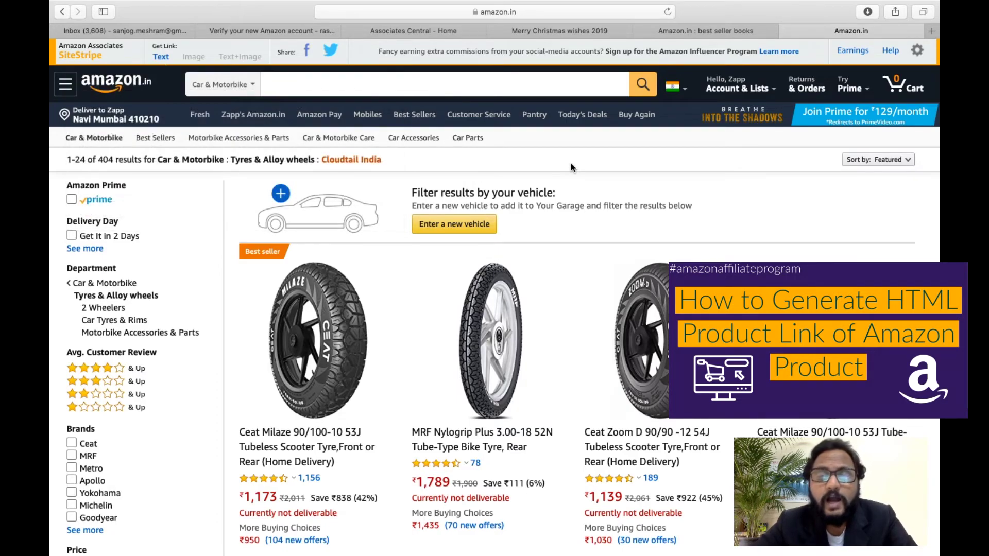